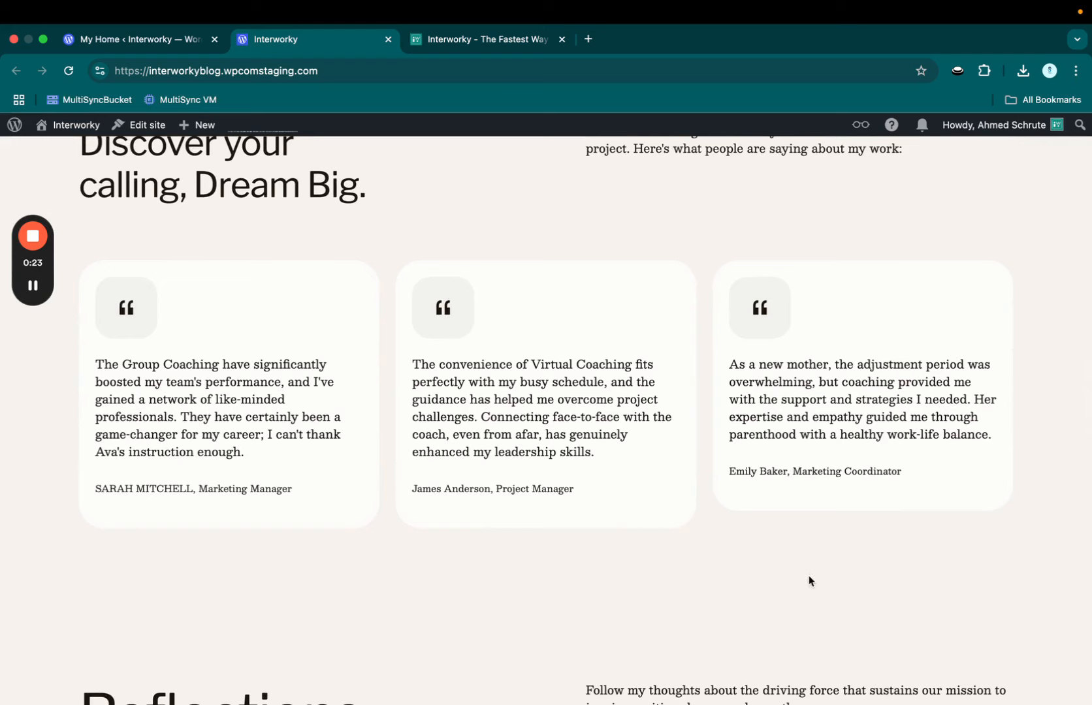
Step: Browse the Interworky chatbot landing page and start the free-trial sign-up
scroll(736, 519, "down", 5)
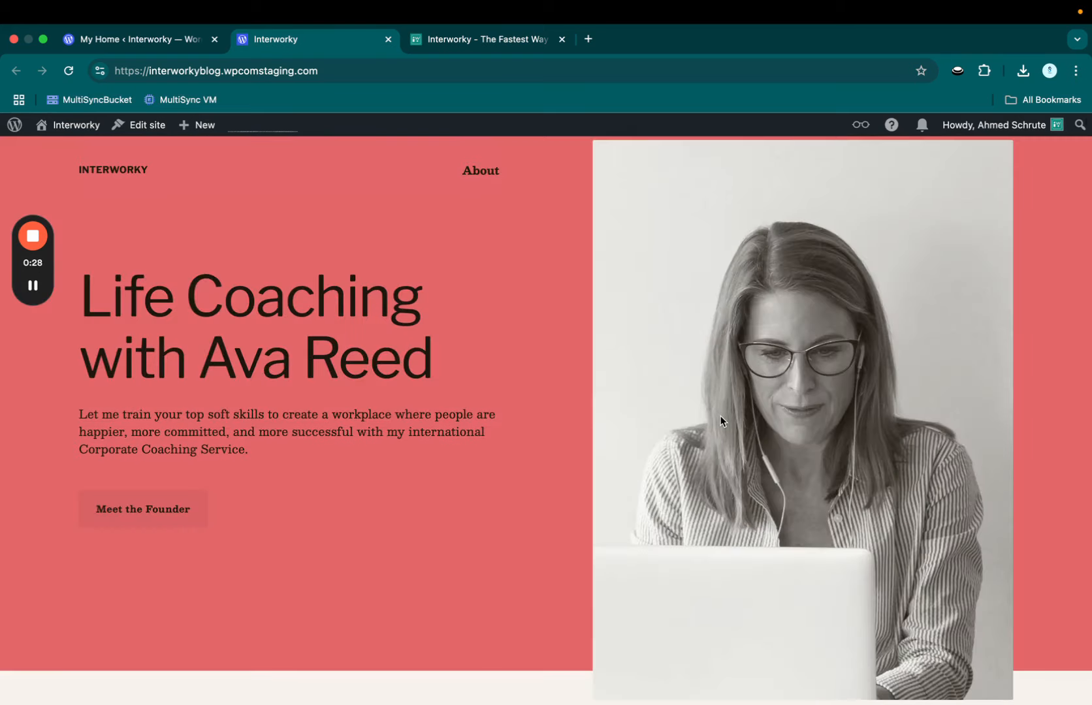
scroll(721, 420, "down", 1)
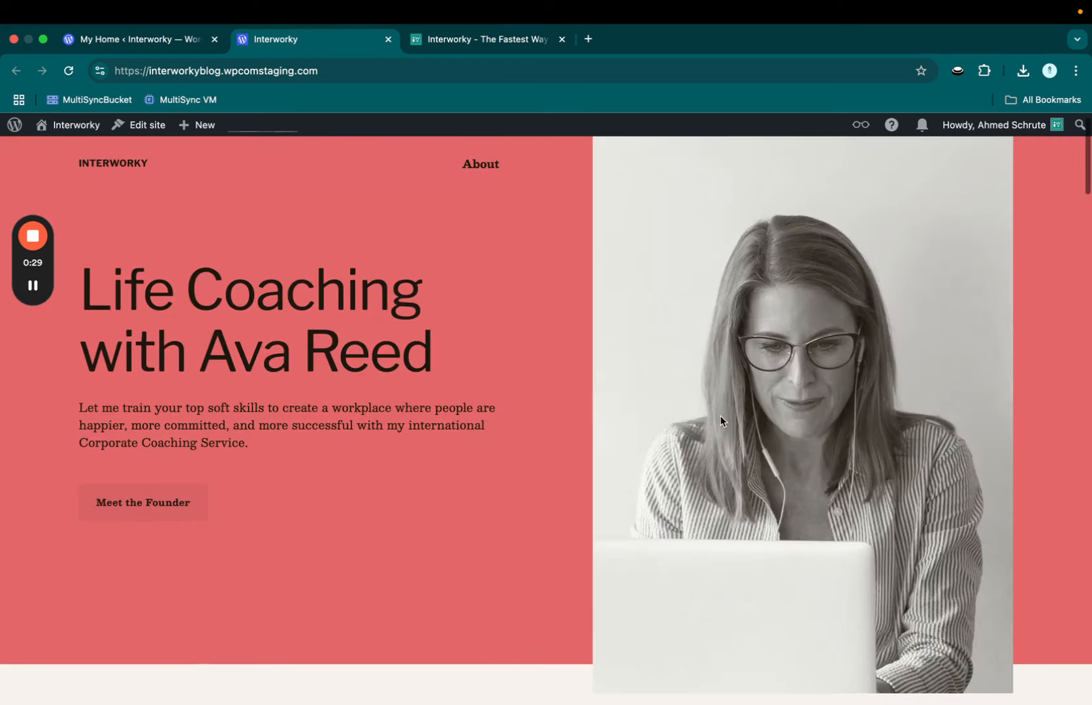
scroll(721, 421, "up", 1)
scroll(721, 421, "down", 7)
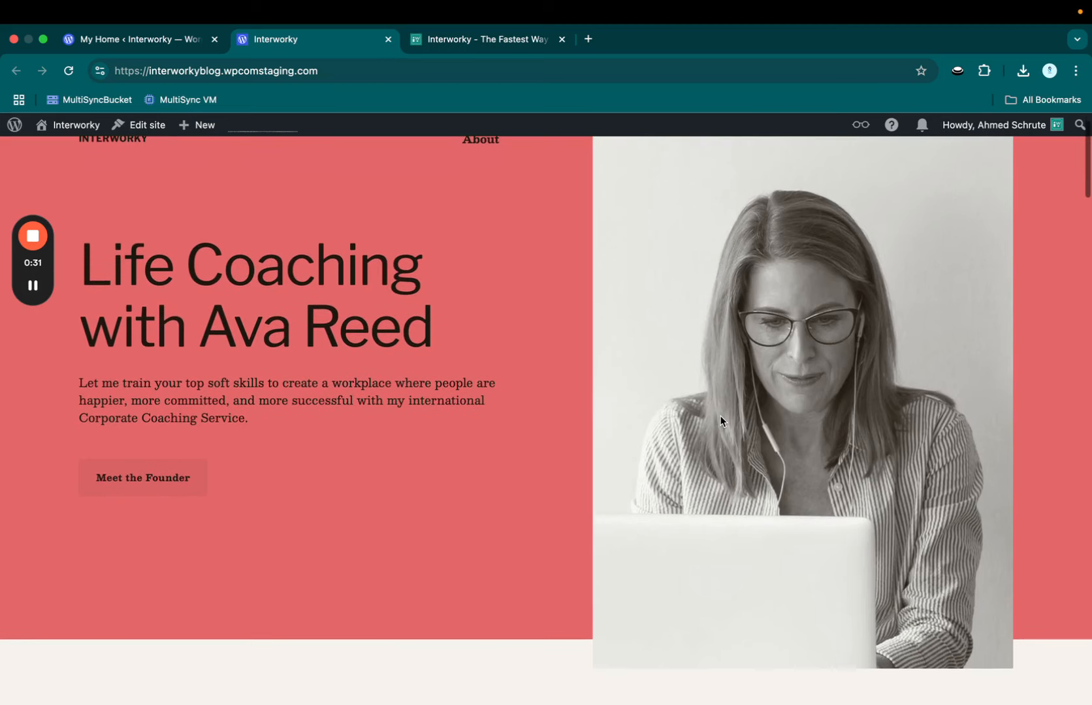
scroll(722, 416, "down", 4)
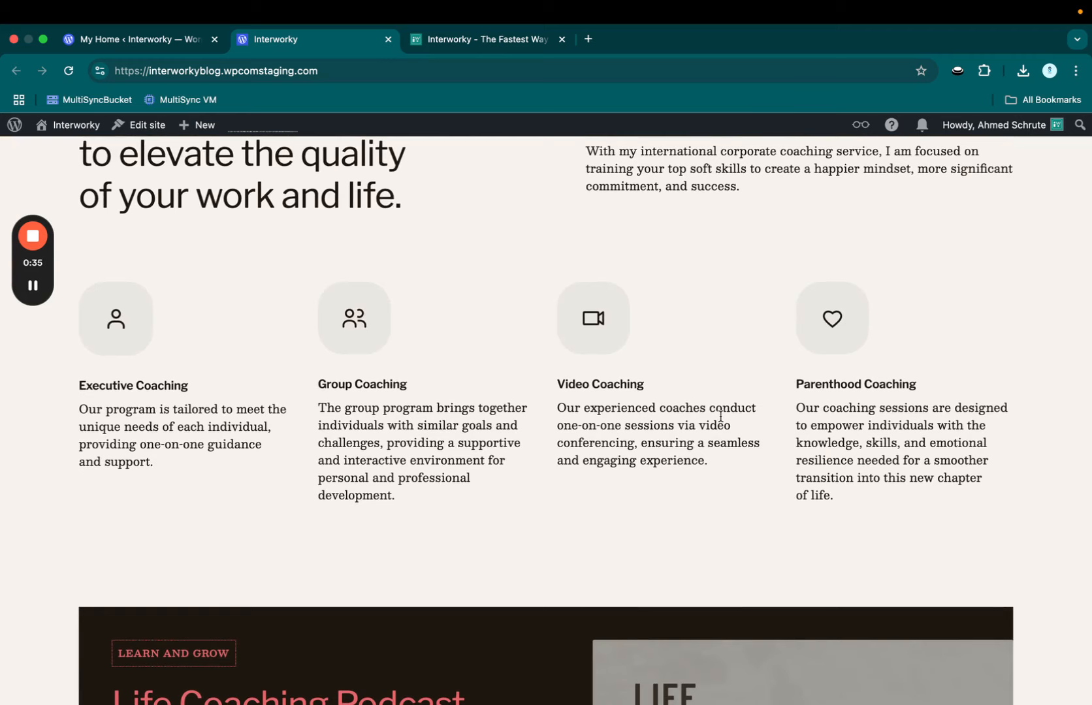
scroll(721, 417, "down", 2)
scroll(721, 416, "down", 4)
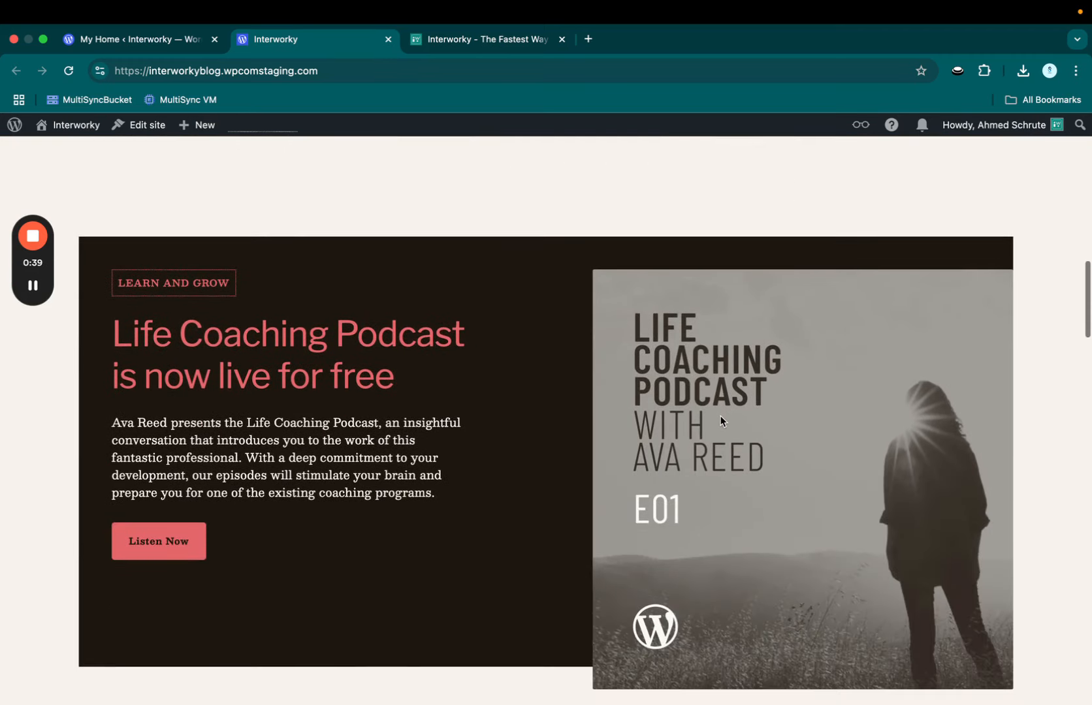
scroll(722, 421, "down", 2)
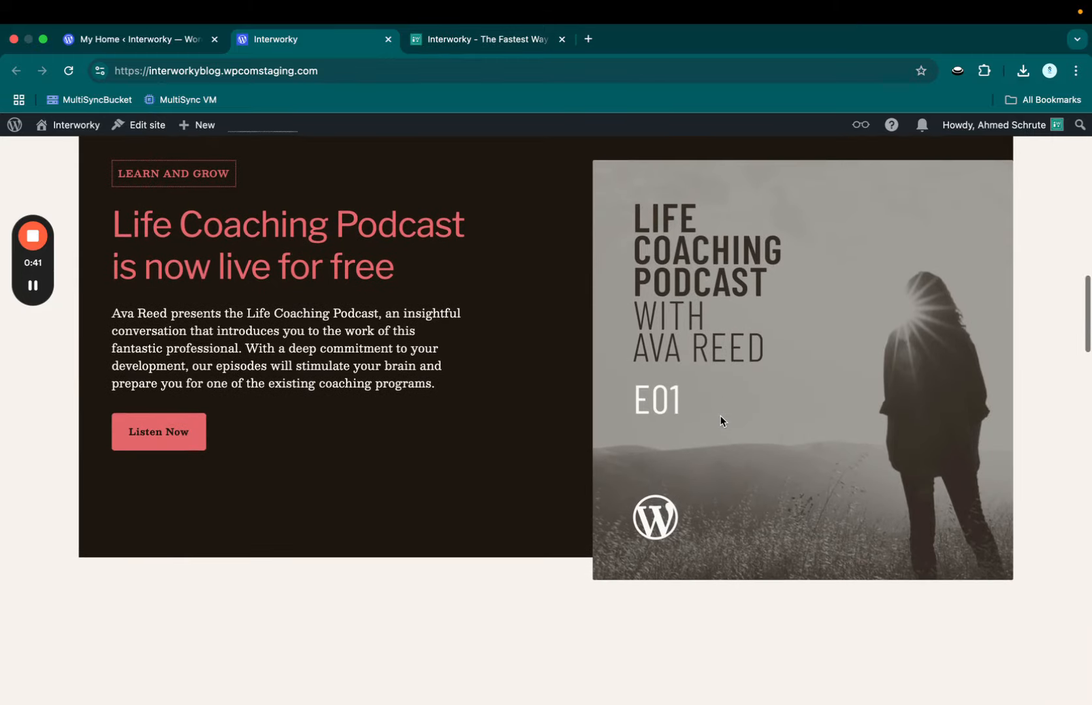
scroll(721, 422, "down", 2)
scroll(722, 422, "down", 2)
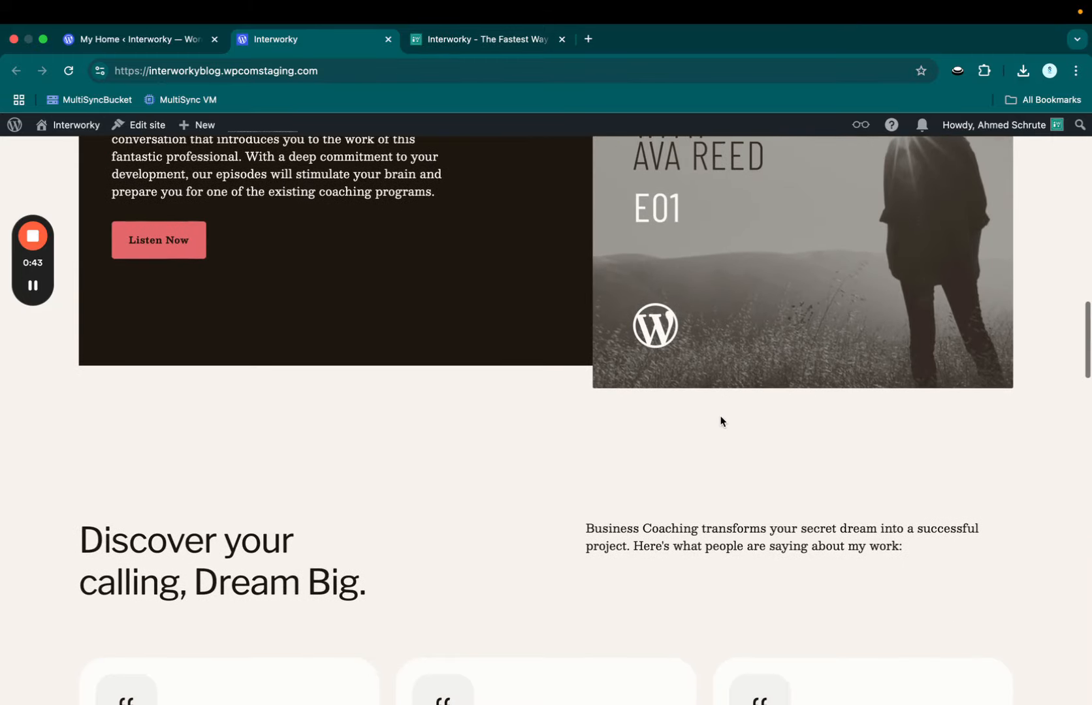
scroll(721, 421, "down", 3)
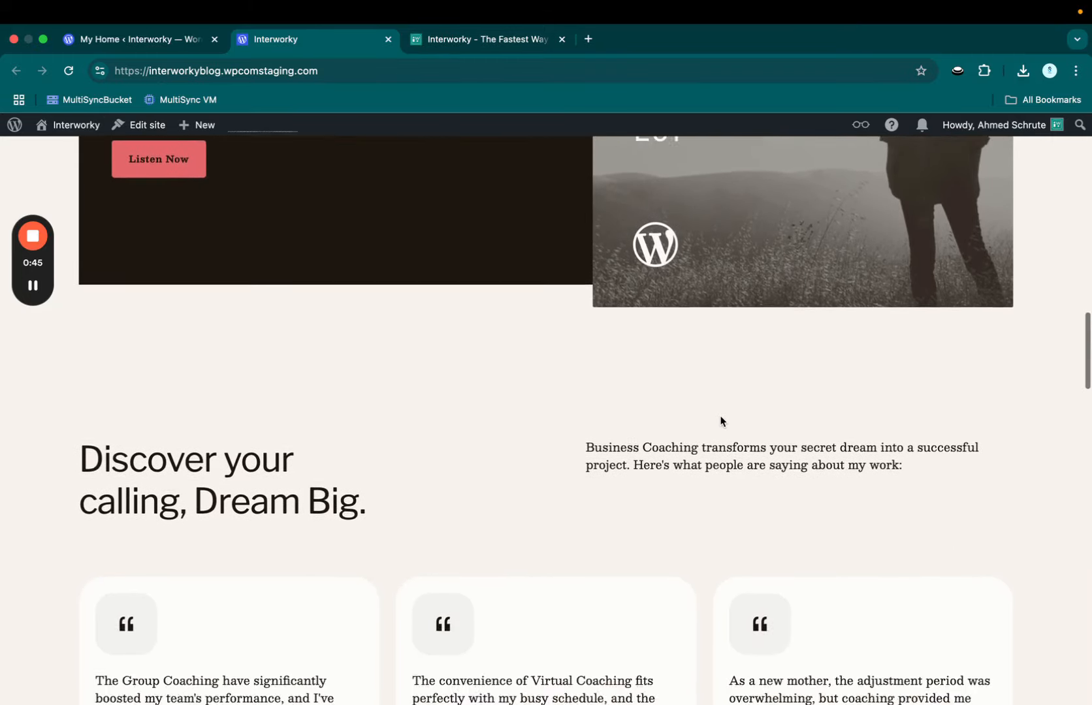
scroll(721, 416, "up", 15)
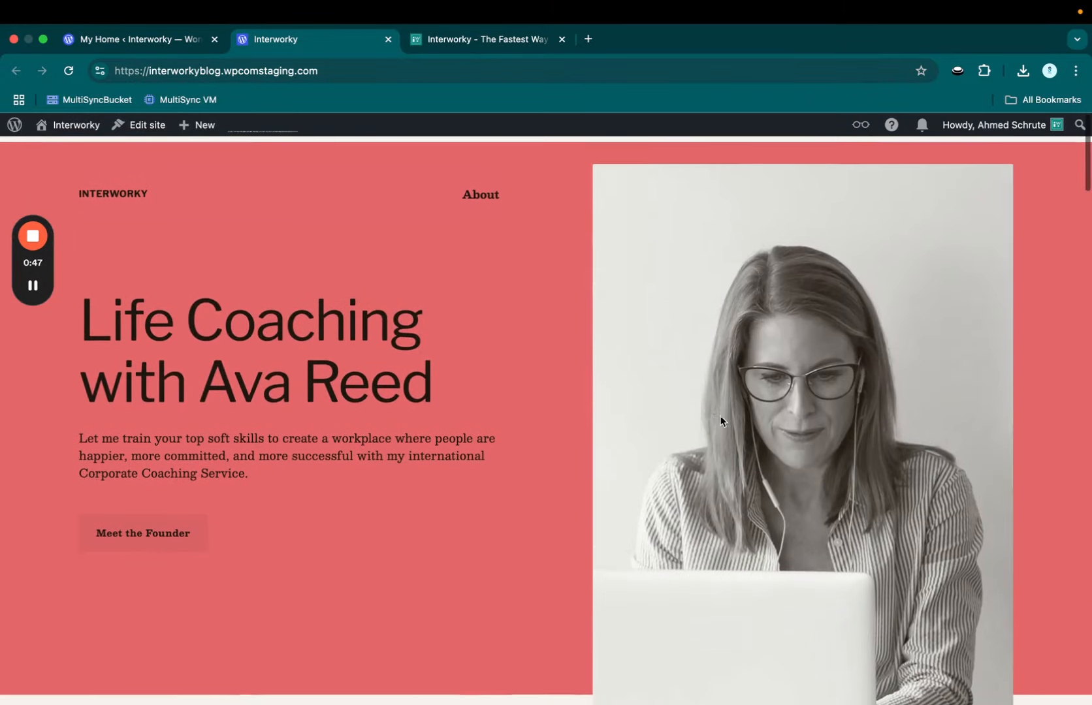
left_click(507, 39)
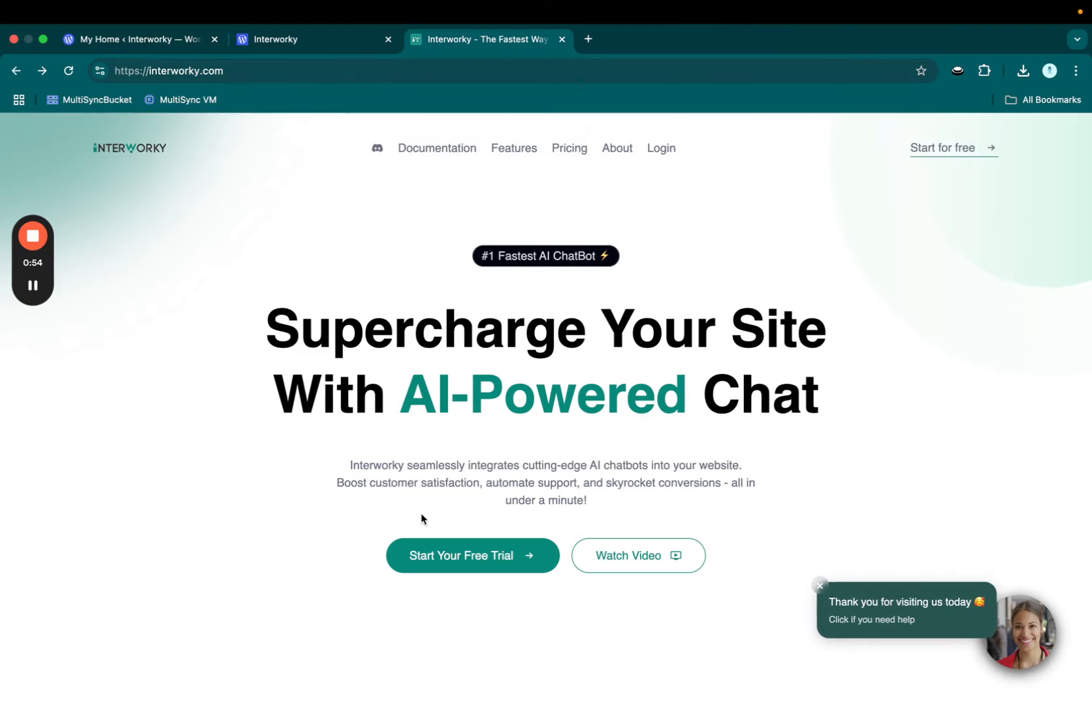
left_click(434, 554)
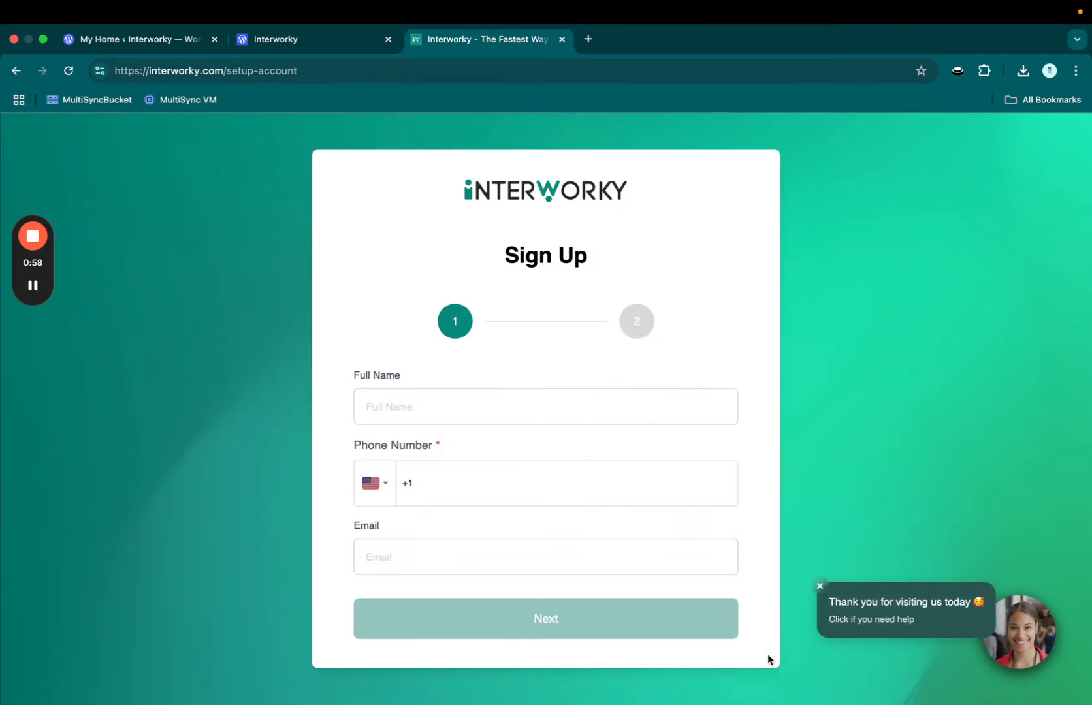
Step: Fill in the sign-up form's full name, phone number and e-mail address, then continue
left_click(489, 403)
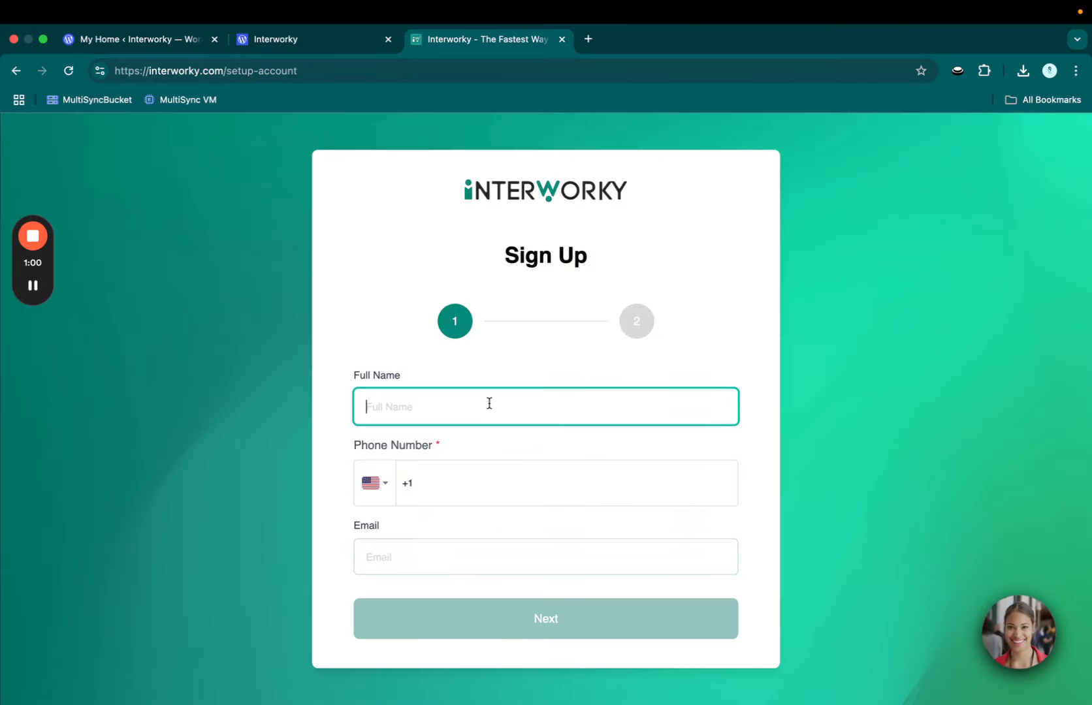
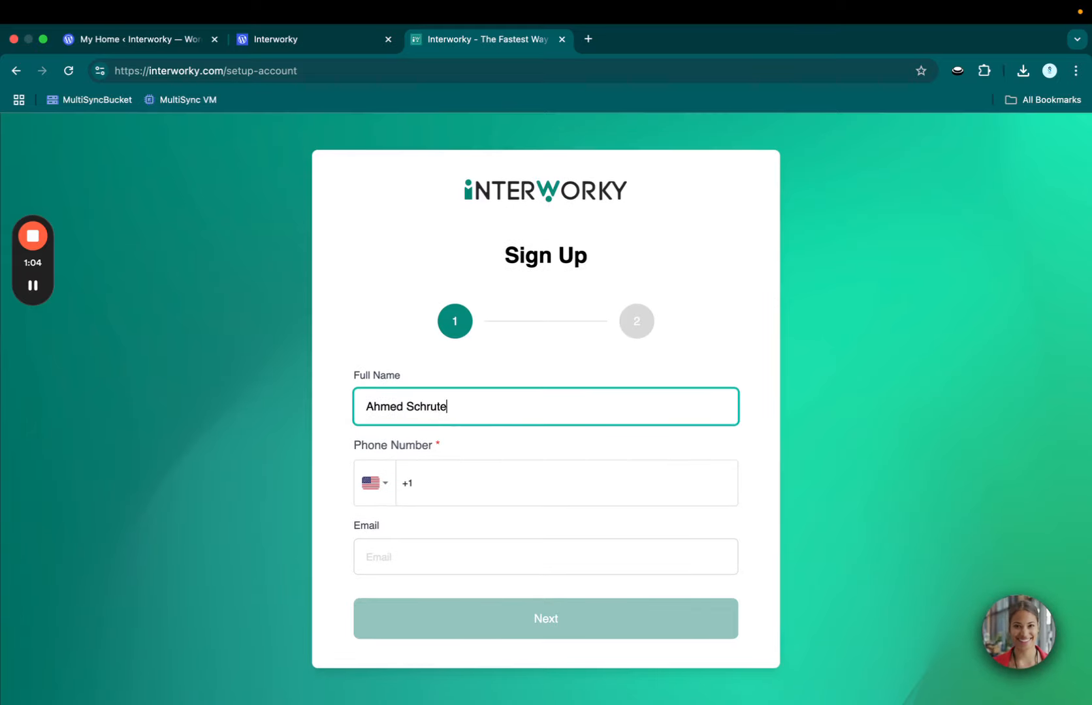
left_click(493, 482)
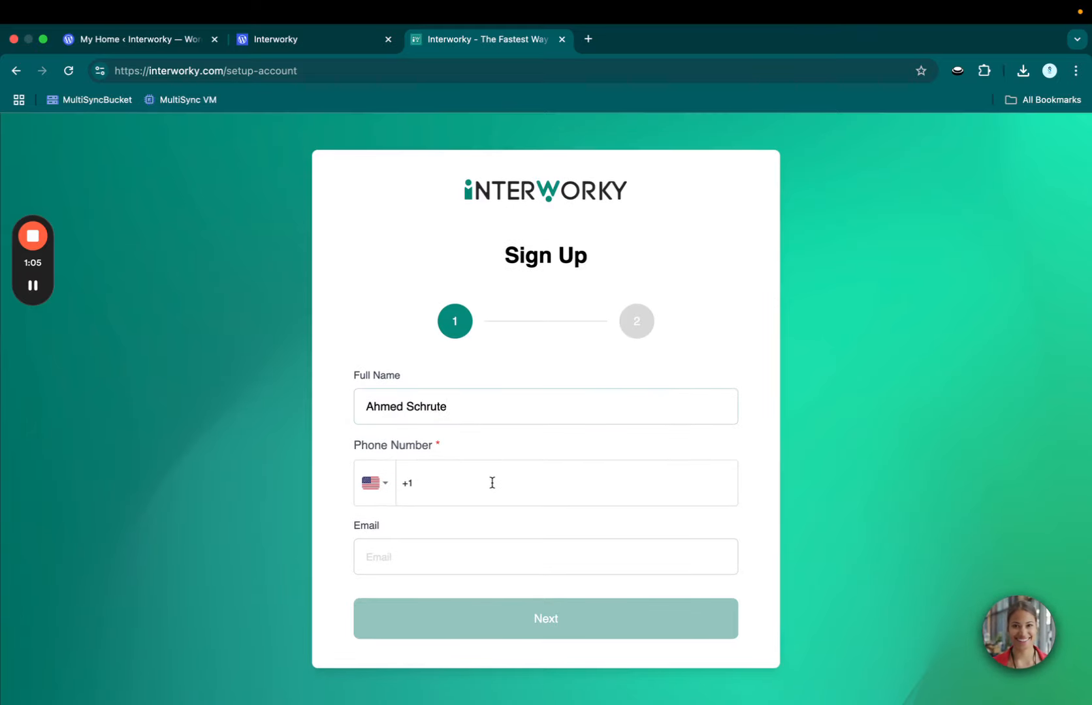
left_click(465, 555)
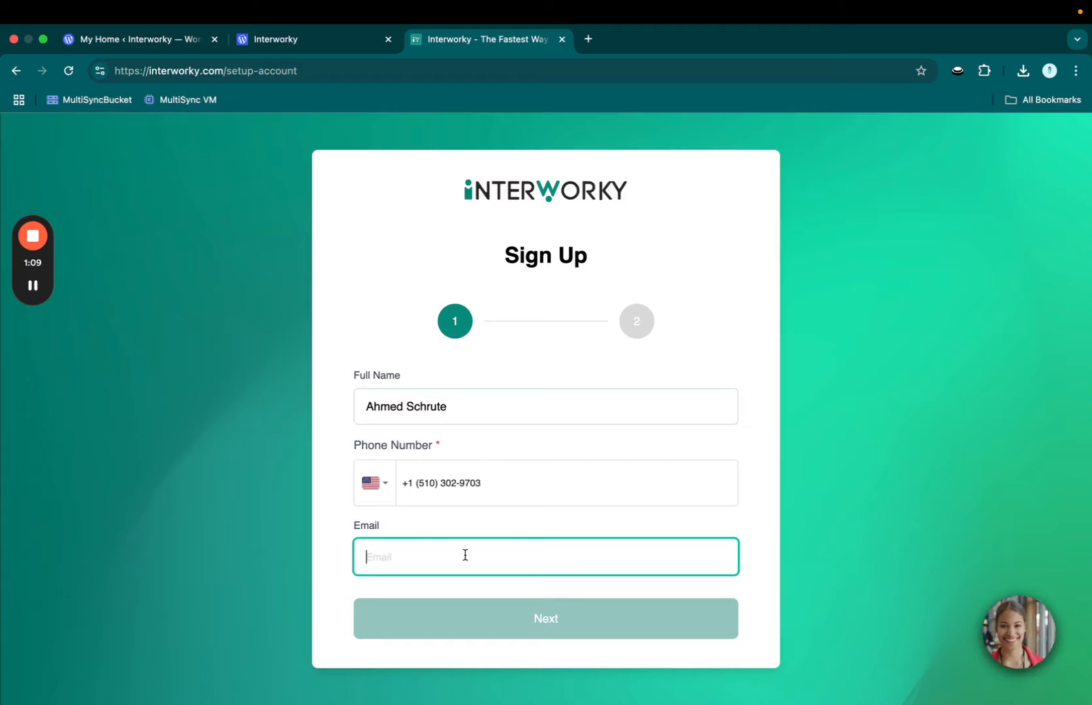
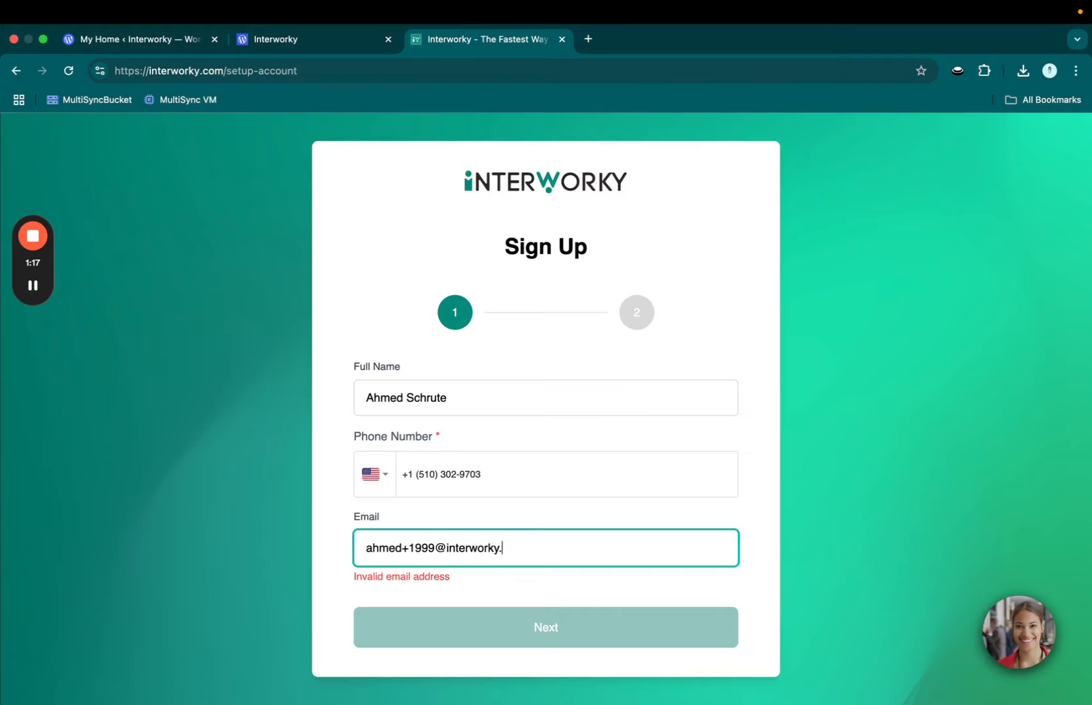
left_click(510, 632)
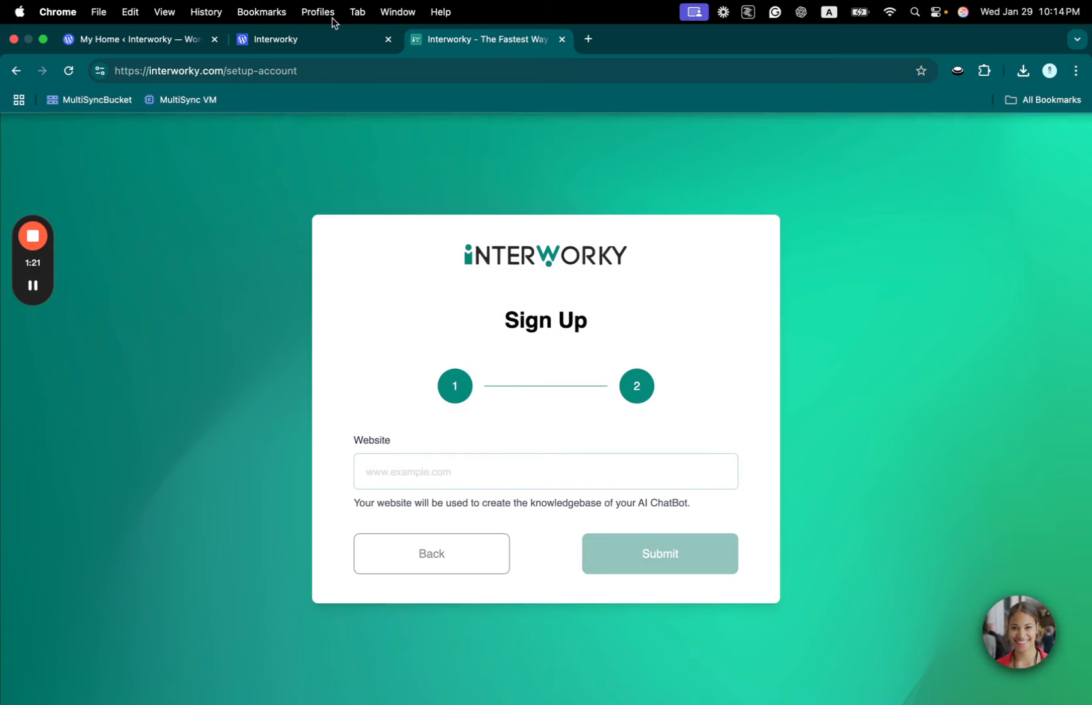
left_click(319, 39)
left_click(413, 81)
key("super+c")
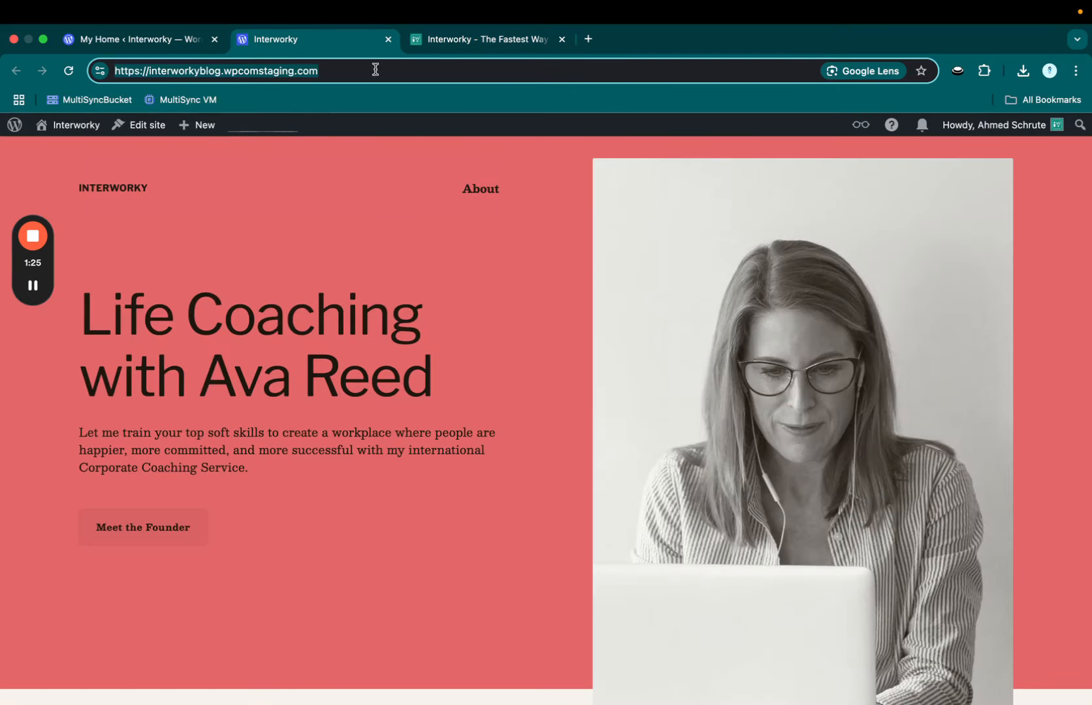
left_click(454, 44)
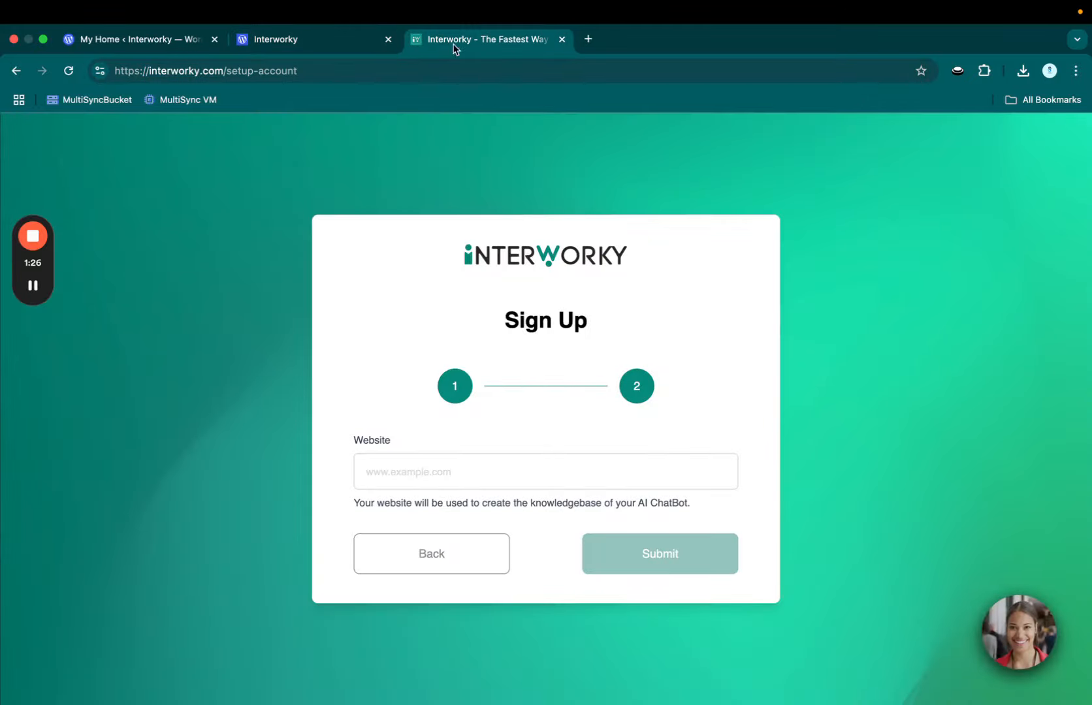
left_click(435, 483)
key("super+v")
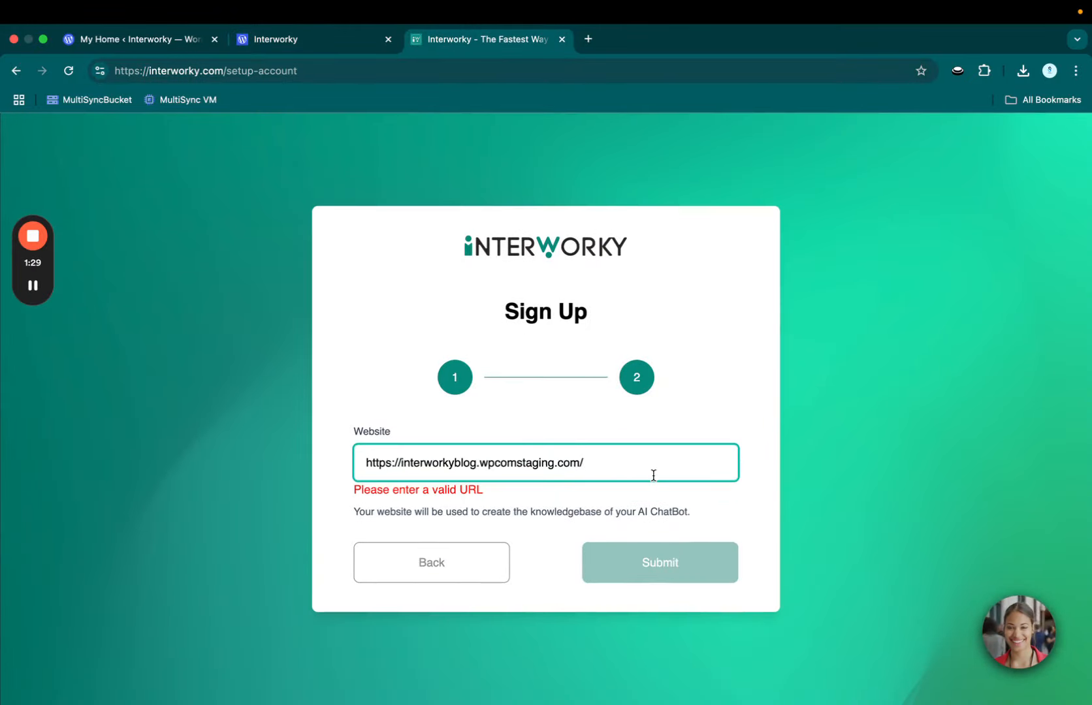
left_click(663, 573)
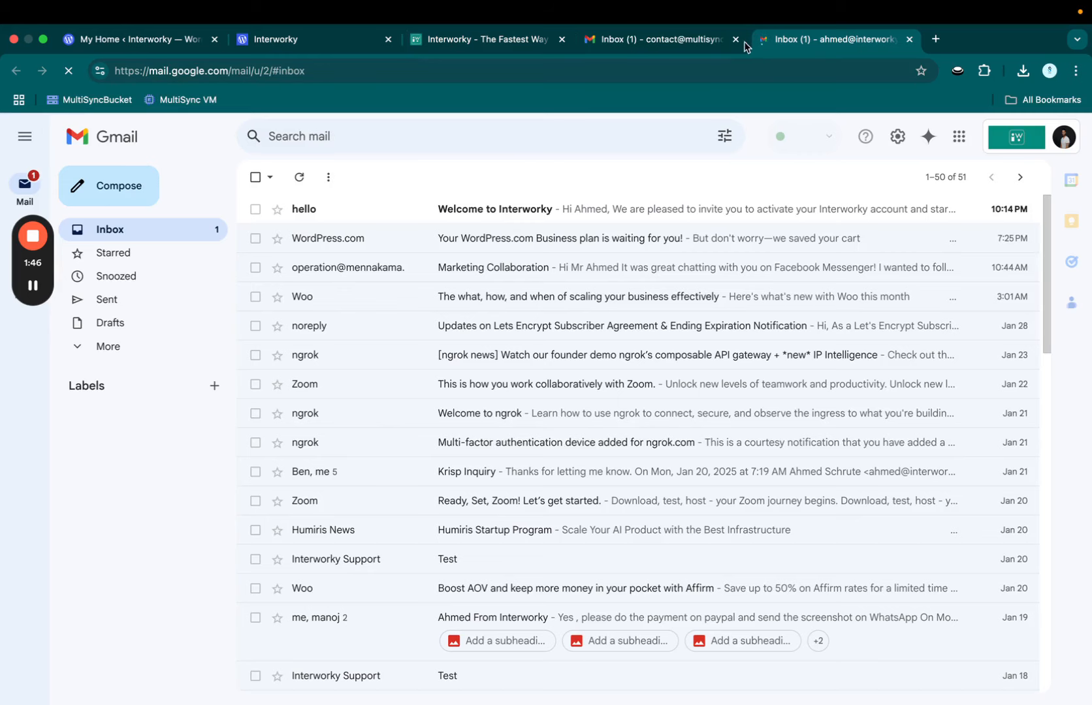
left_click(736, 40)
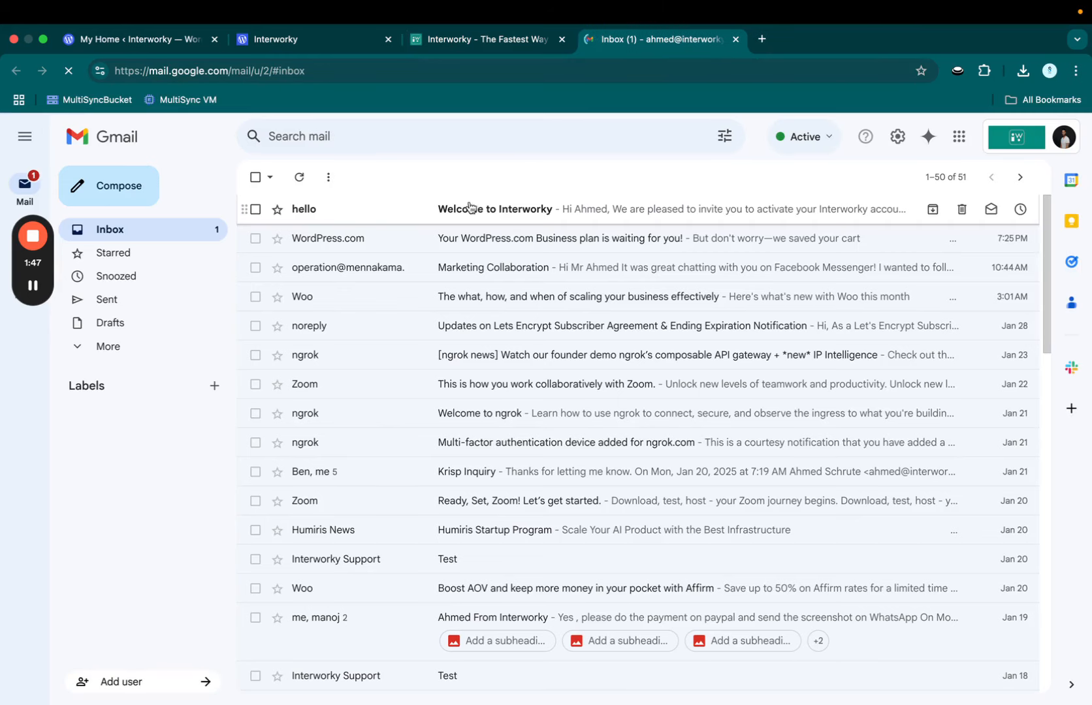
Step: Open the Welcome to Interworky email and follow its Activate account link
left_click(397, 209)
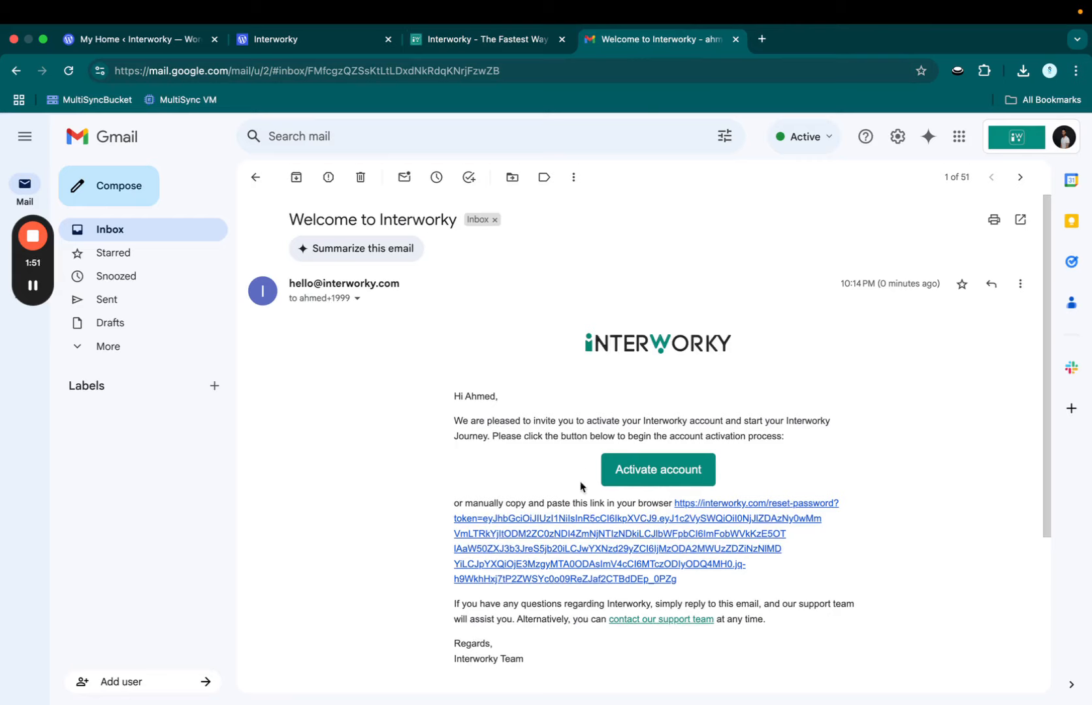
left_click(637, 479)
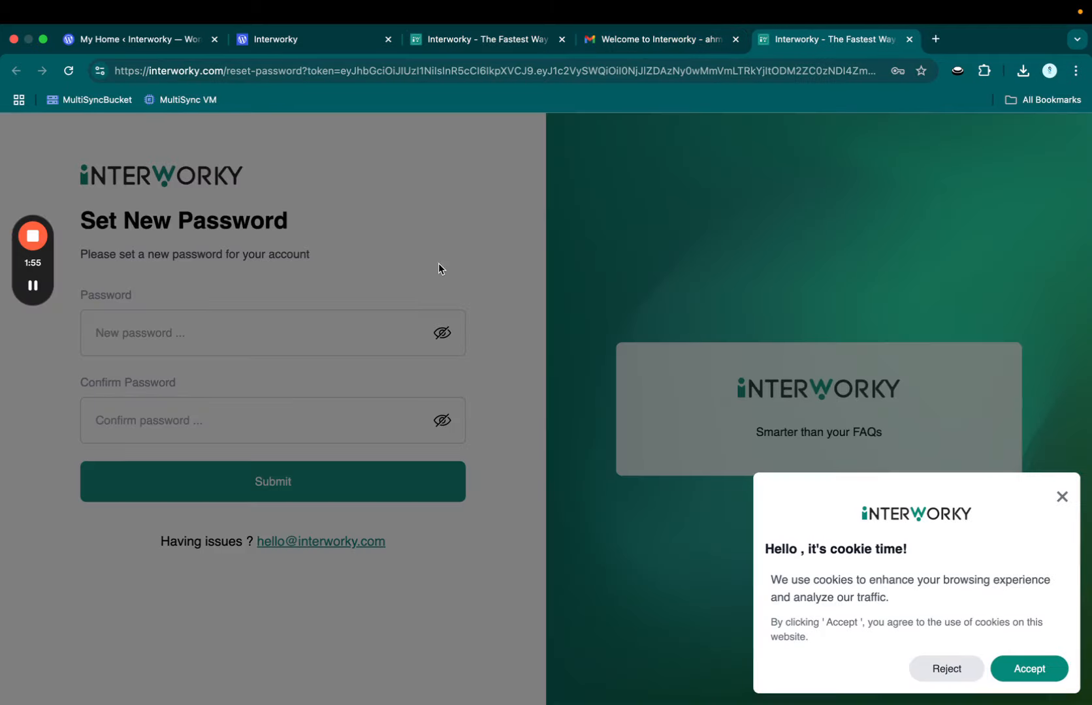
Step: Accept cookies, then enter and confirm the new account password and submit it
left_click(1016, 671)
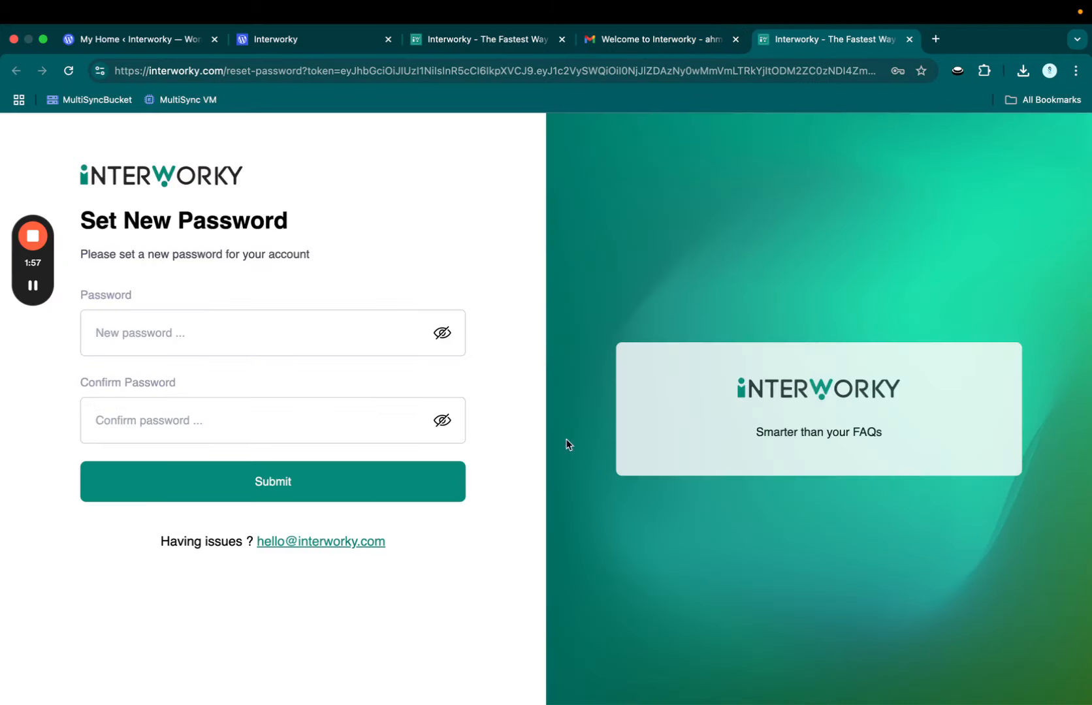
left_click(359, 328)
type("••")
left_click(273, 409)
type("•••")
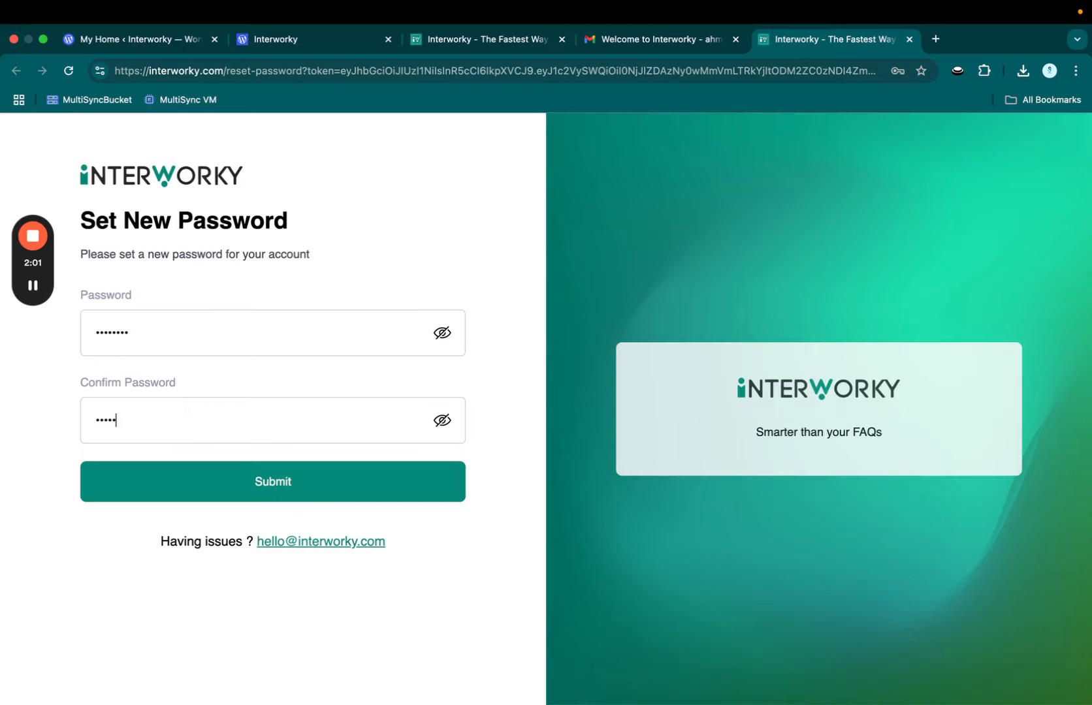
type("•••")
key("super+a")
type("••••••••")
left_click(273, 481)
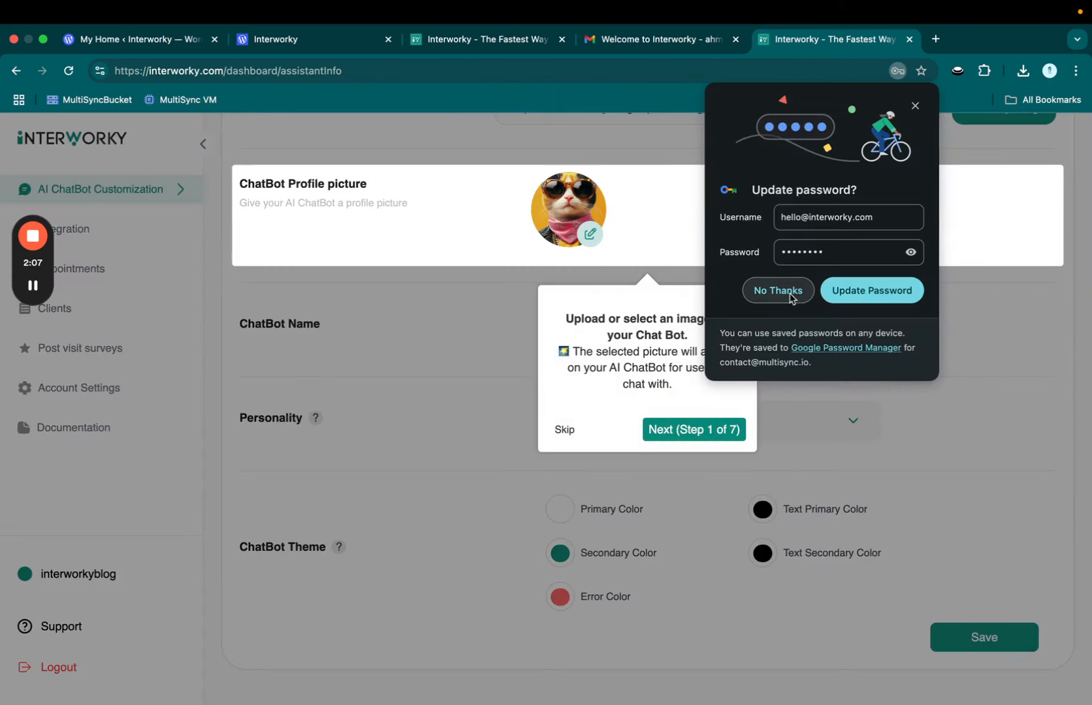
Step: Decline saving the password in Chrome, then step through and skip the guided tour
left_click(778, 291)
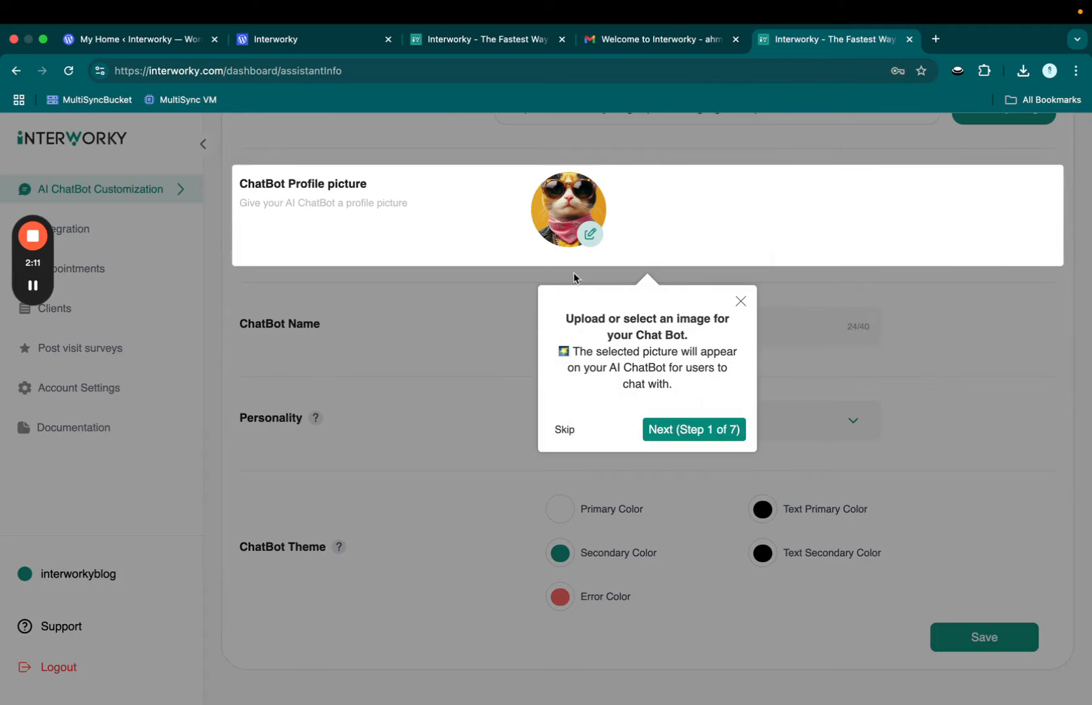
left_click(672, 443)
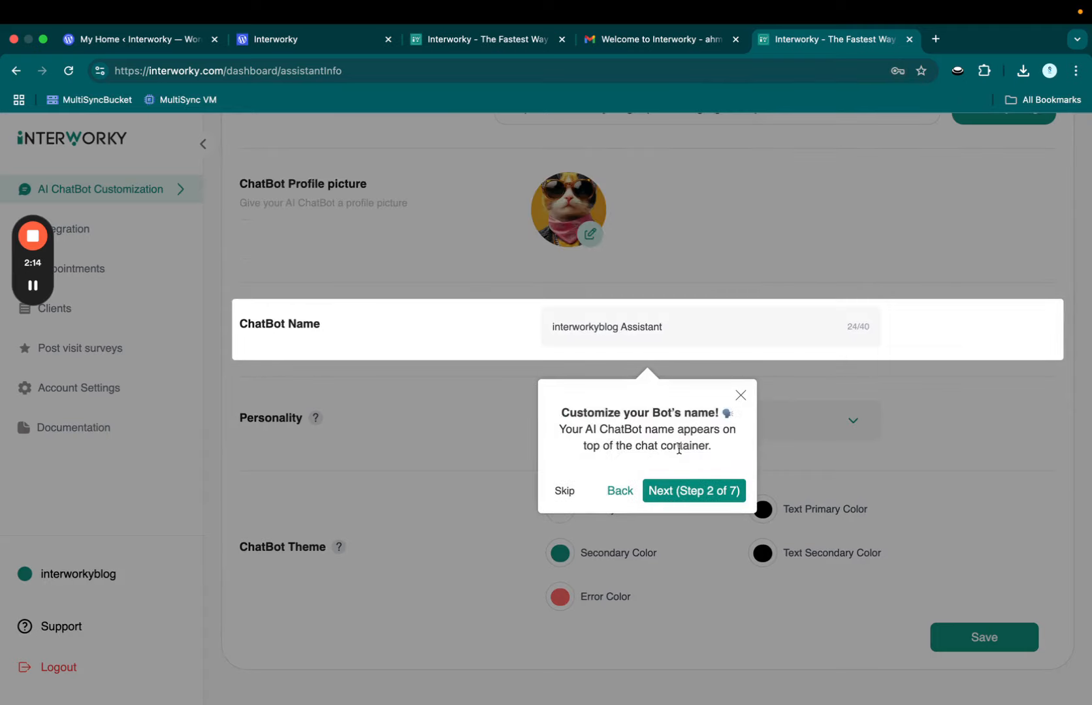
left_click(685, 489)
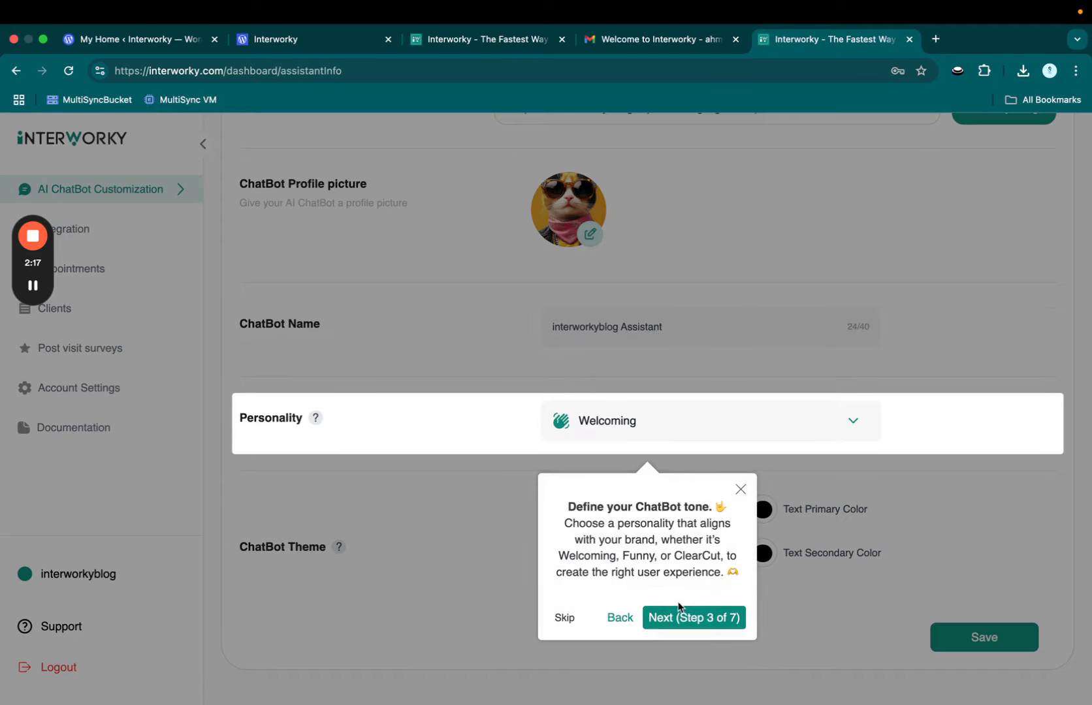
left_click(679, 608)
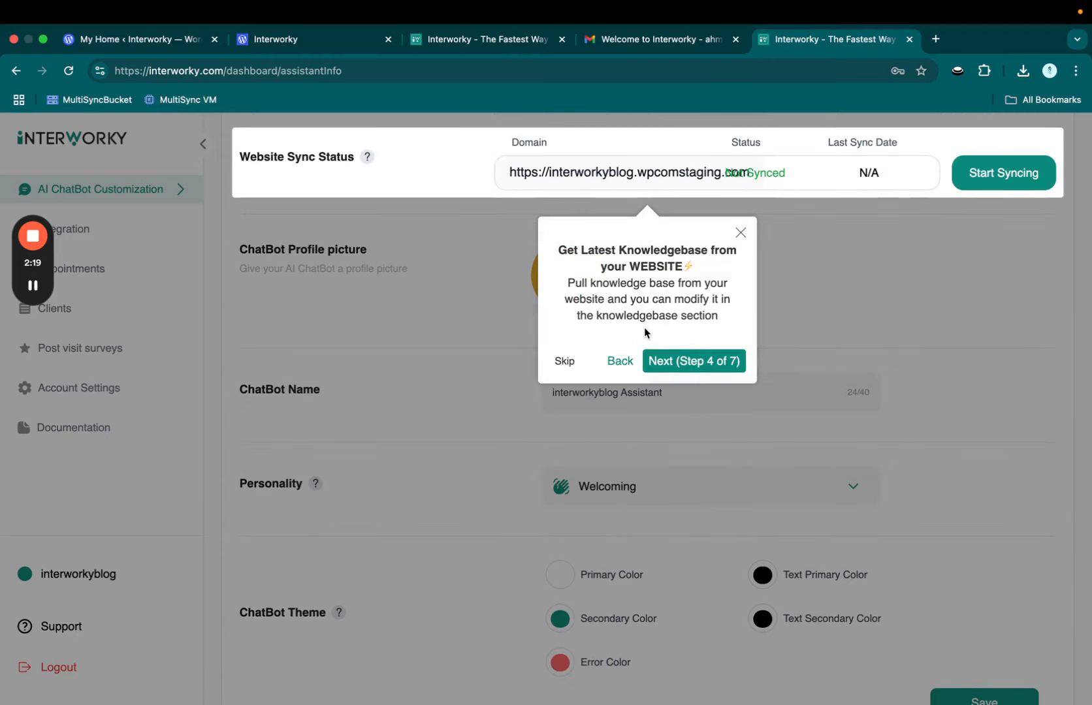
left_click(563, 373)
scroll(663, 320, "up", 2)
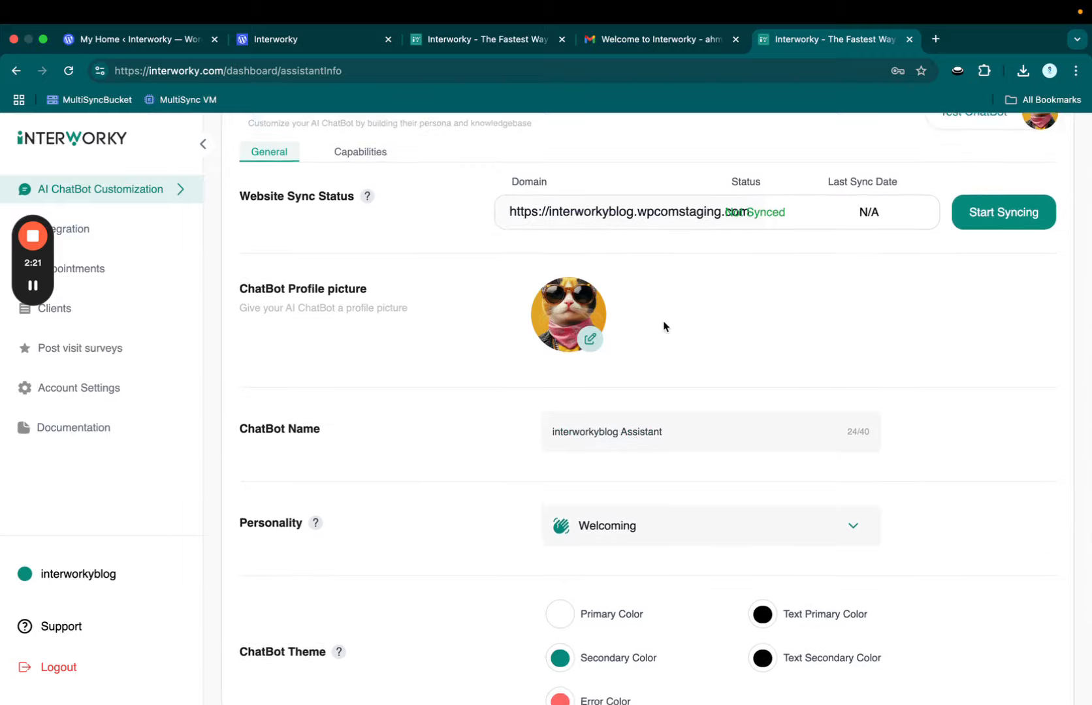
scroll(656, 318, "up", 1)
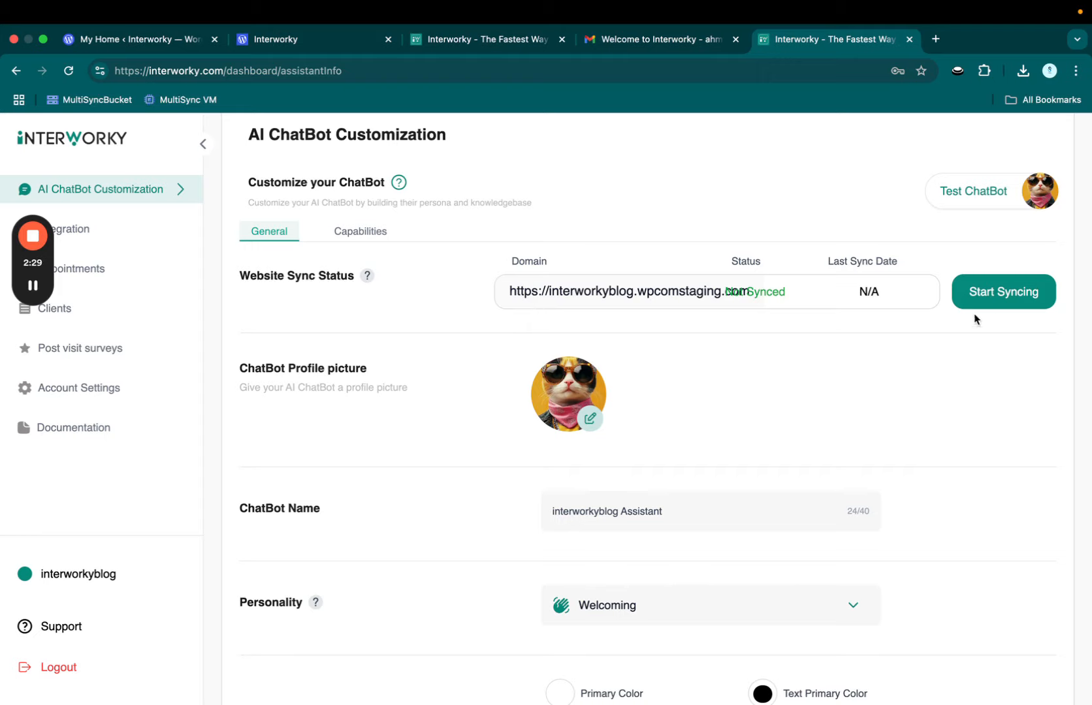
Step: Start syncing the website and rename the chatbot to 'Interworky Test ChatBot'
left_click(998, 306)
scroll(763, 356, "down", 5)
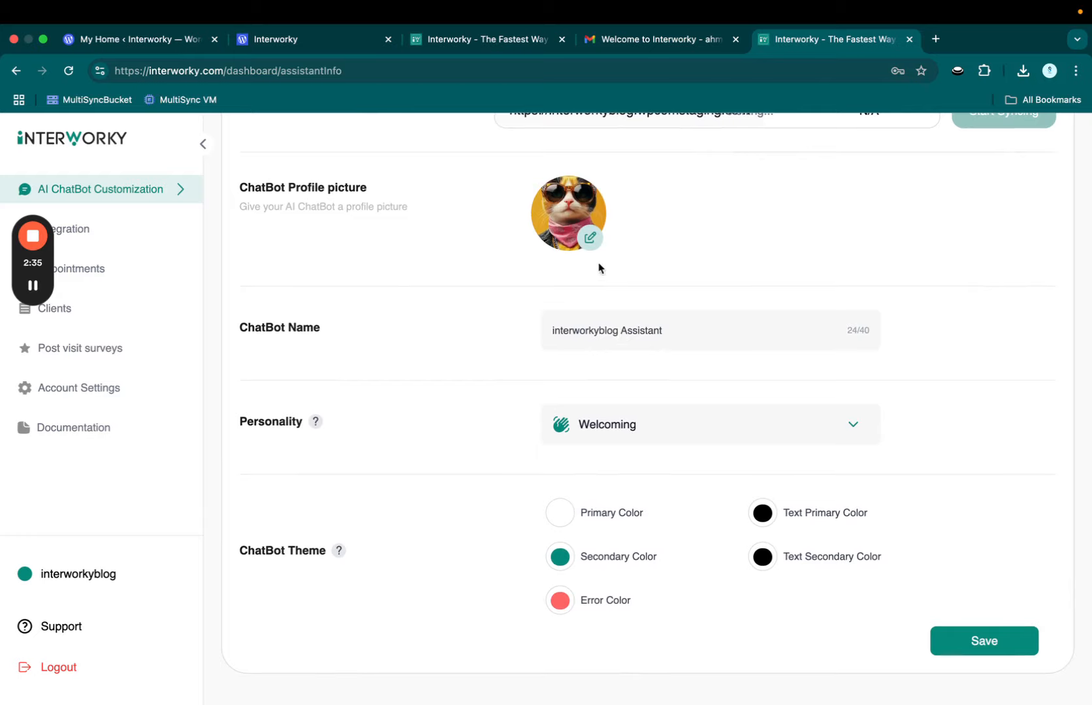
left_click_drag(682, 333, 503, 324)
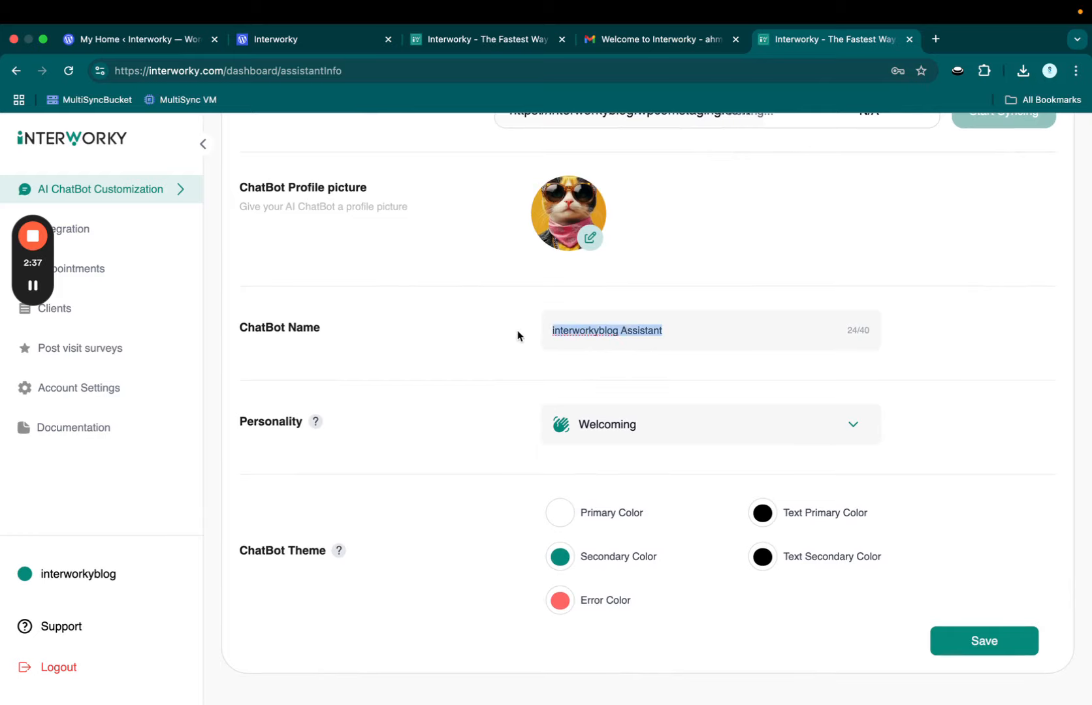
type("Interwo")
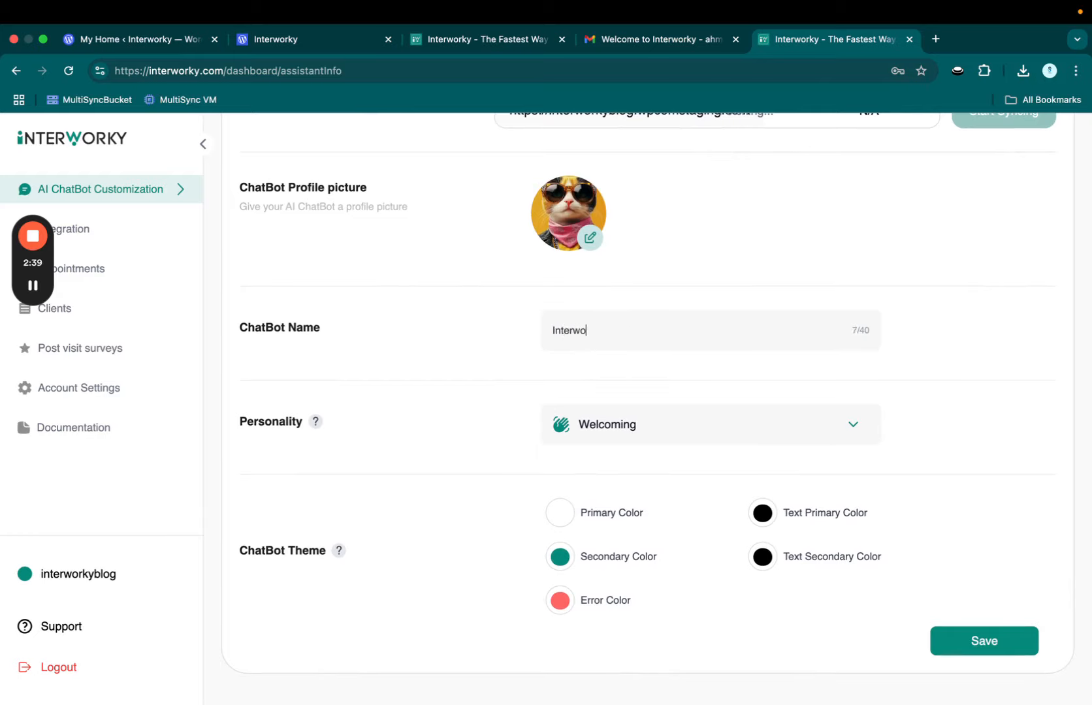
type("rky Test ChatBot")
Step: Choose the Funny personality, save the customization, and view the Capabilities settings
left_click(605, 431)
left_click(604, 565)
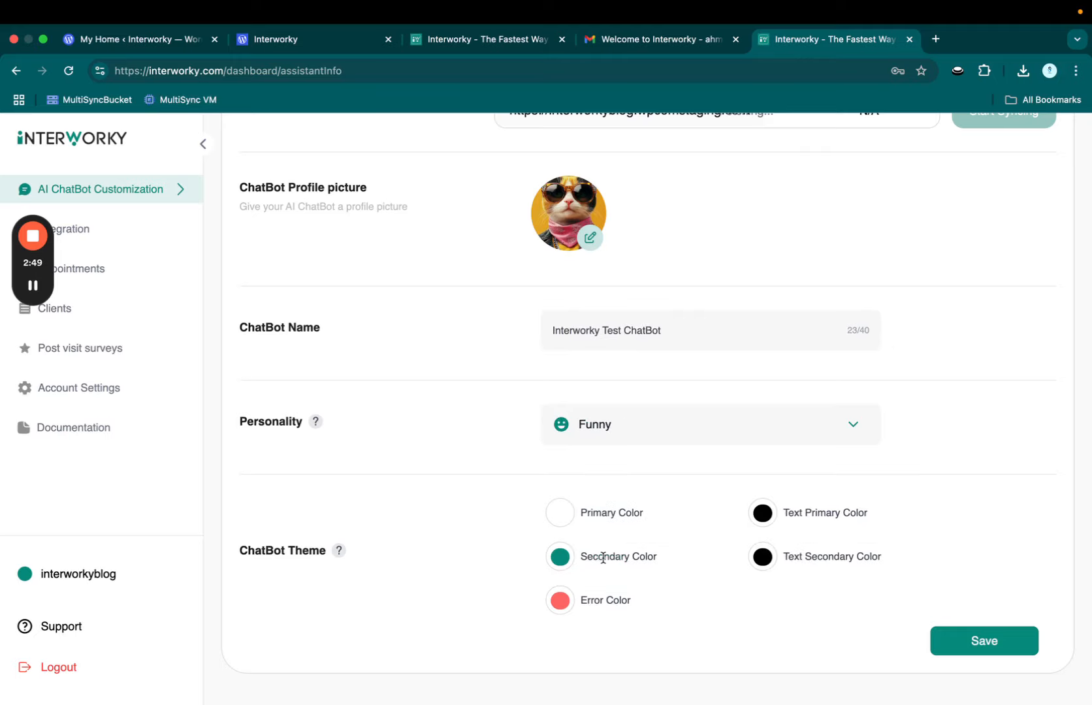
scroll(598, 512, "down", 1)
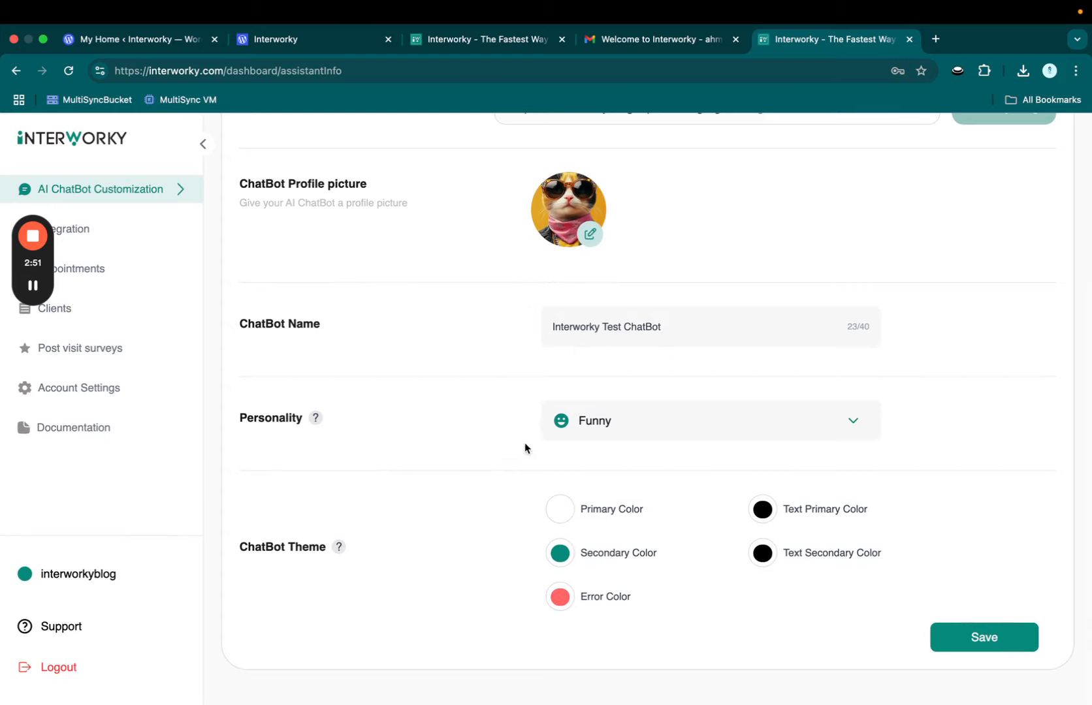
left_click(938, 645)
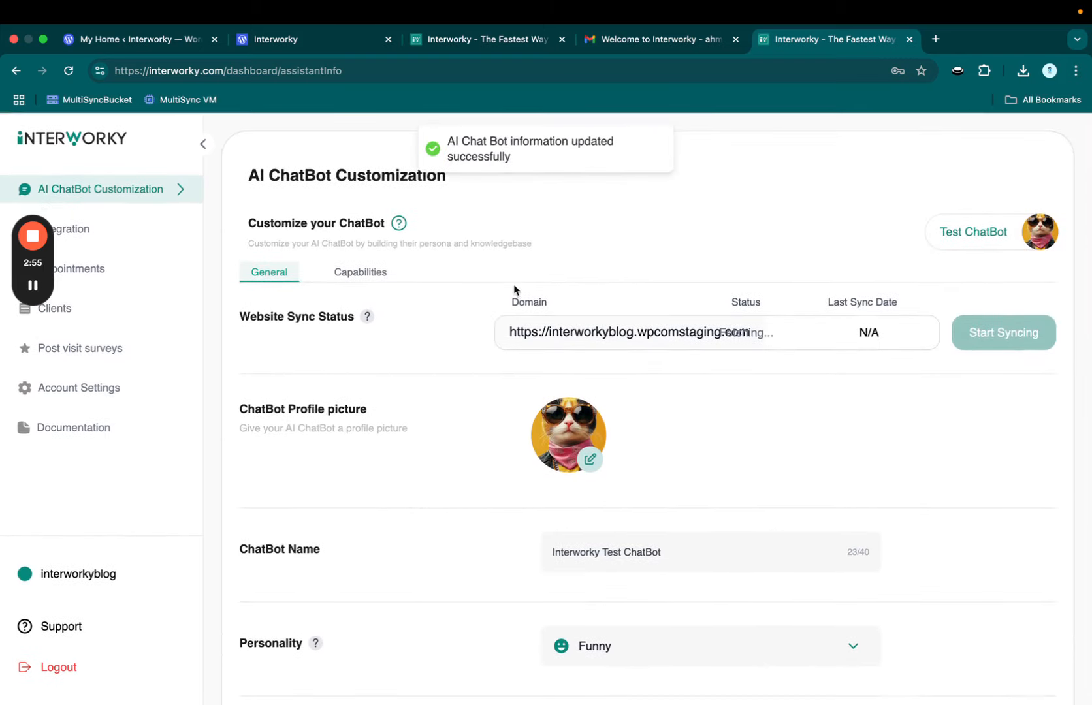
left_click(360, 272)
mouse_move(599, 423)
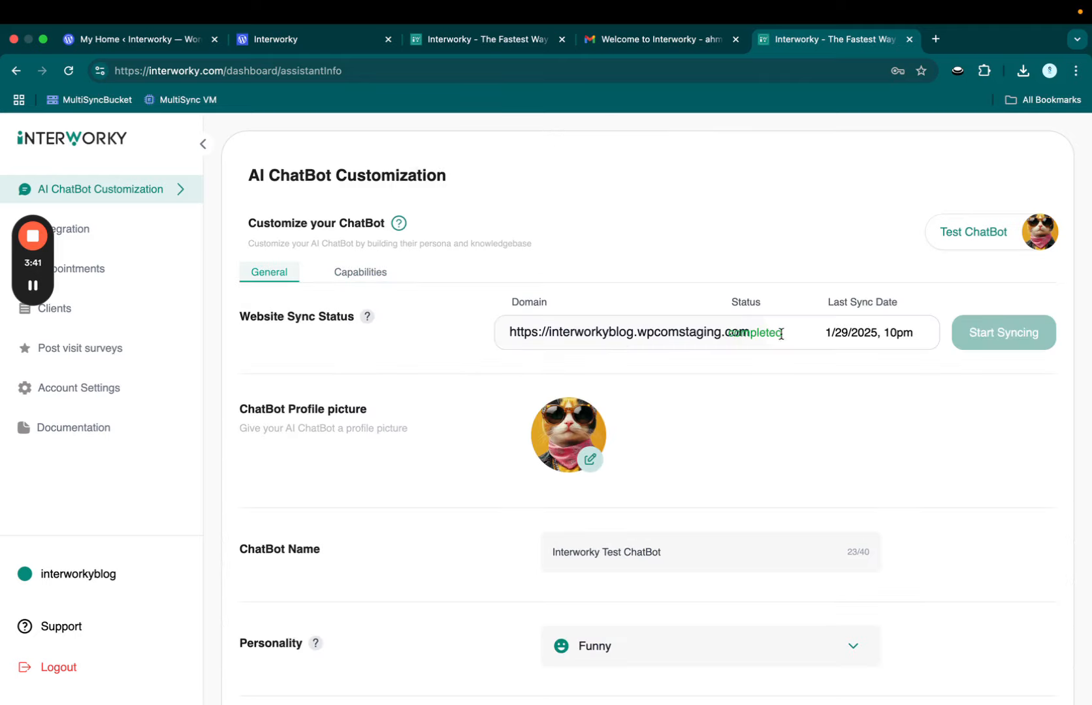
Step: Download the Interworky WordPress plugin from Integration and return to the WordPress.com dashboard
left_click(99, 228)
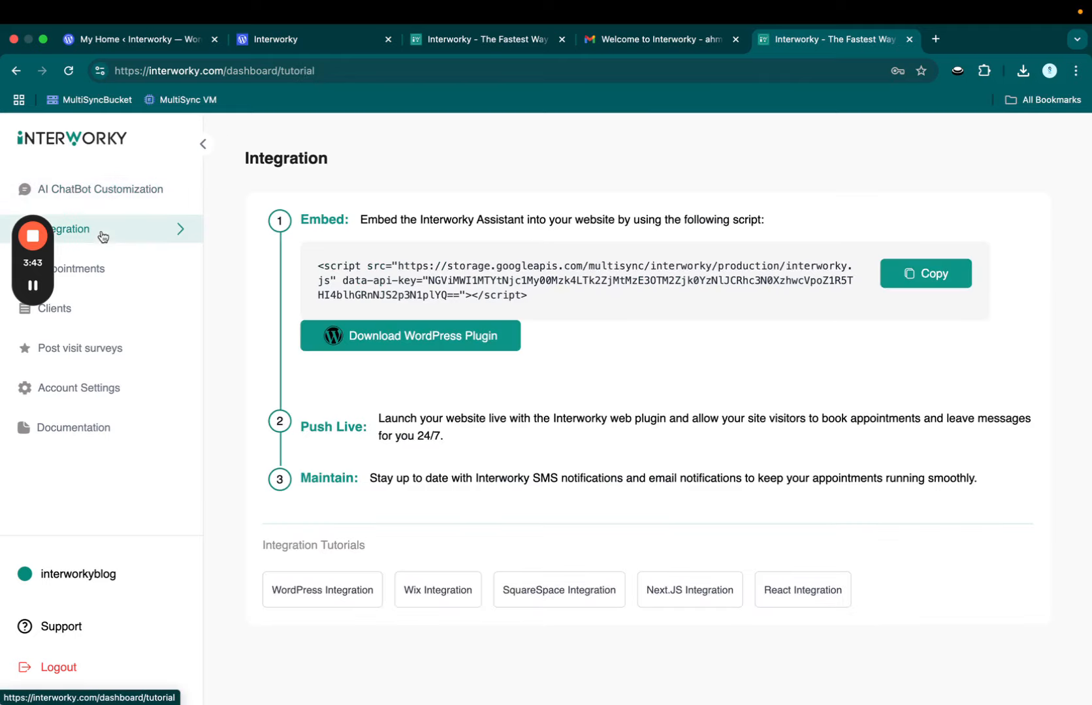
left_click(372, 337)
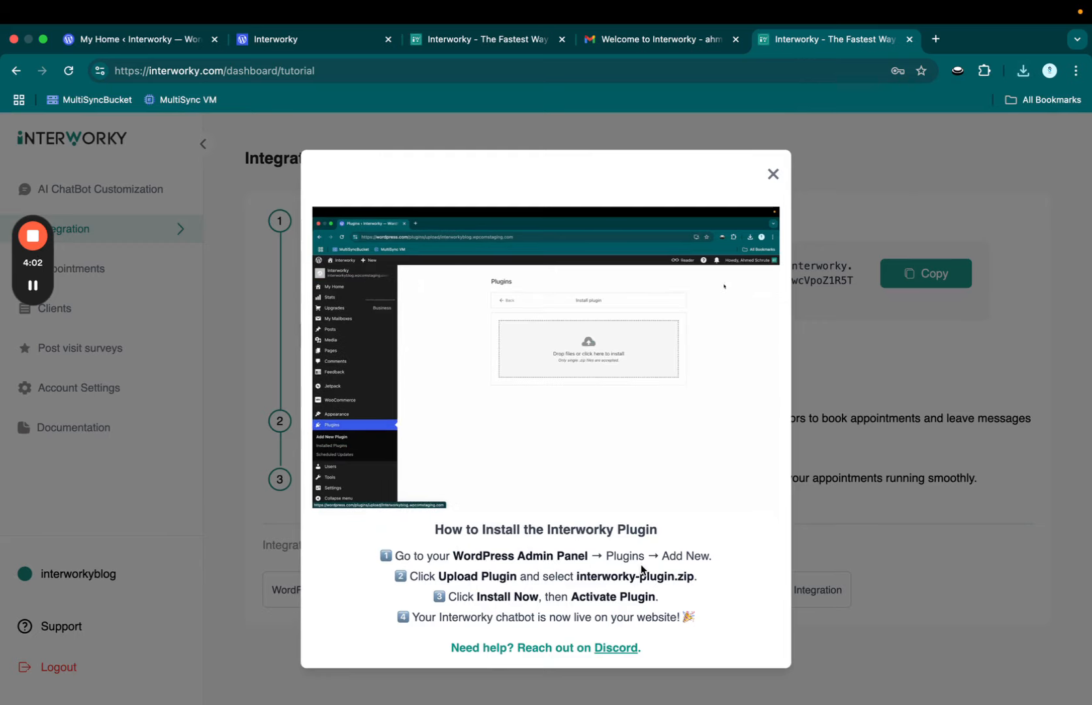
left_click(171, 39)
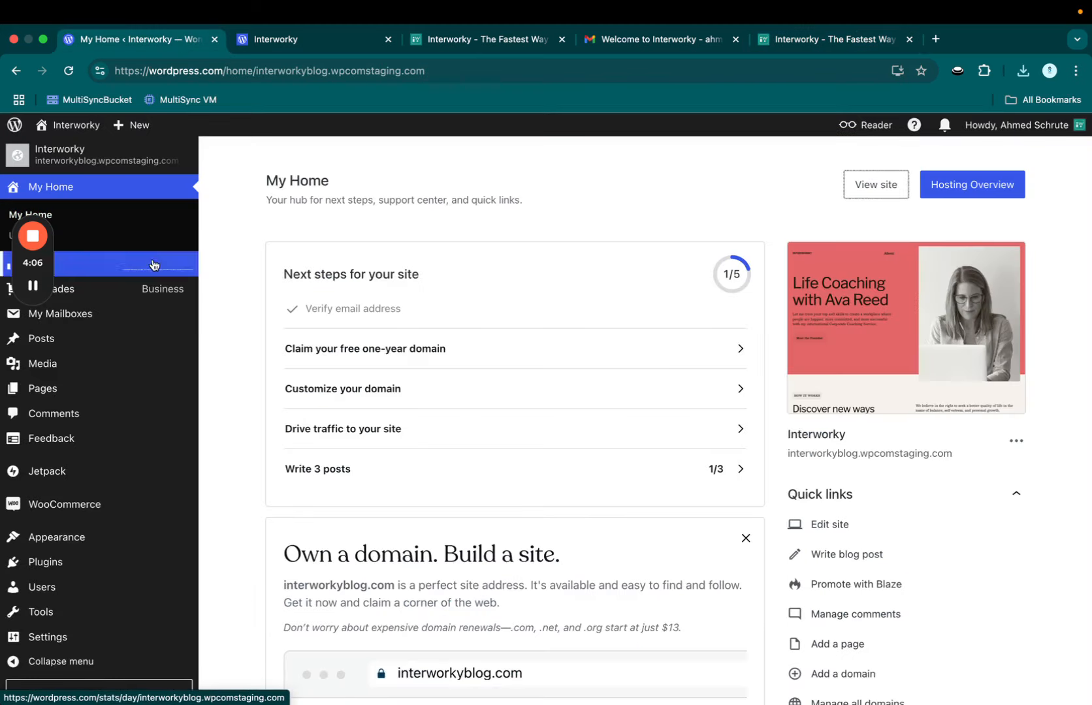
Step: Open WordPress's Add New Plugin page, rechecking the Interworky install tutorial
mouse_move(178, 568)
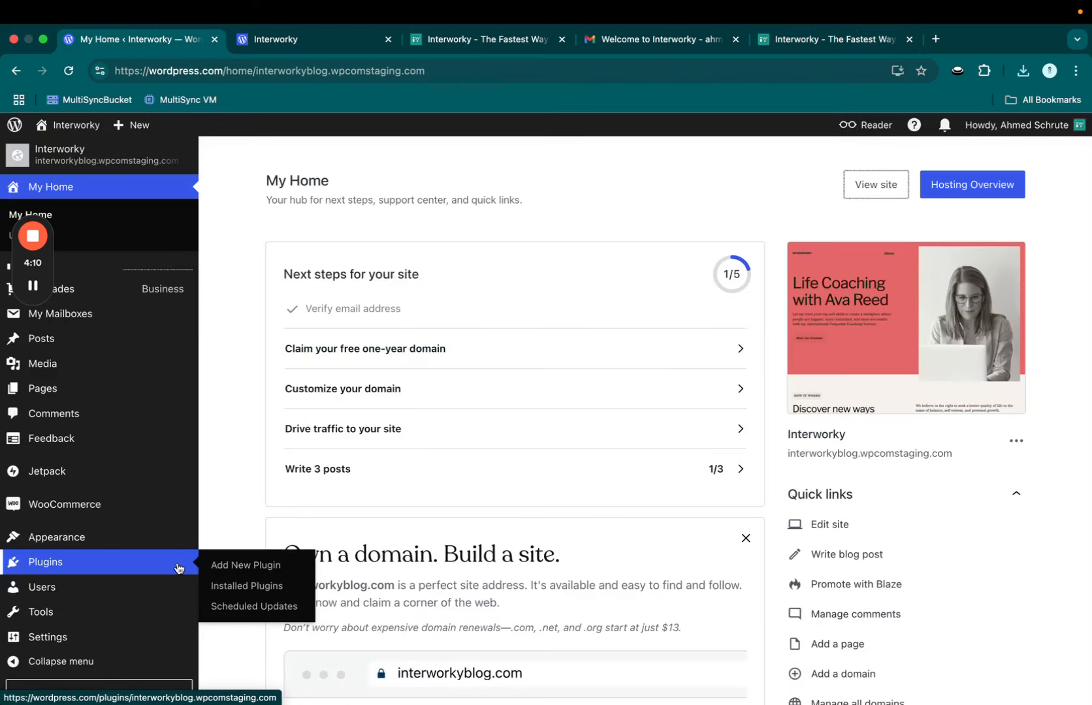
left_click(246, 565)
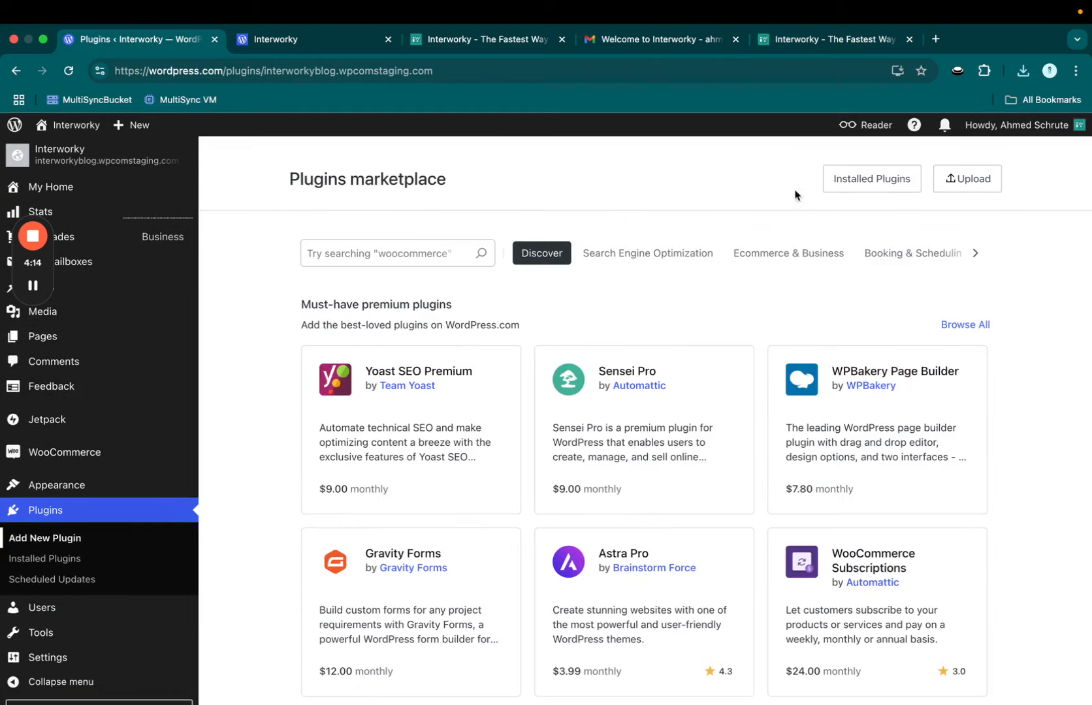
left_click(464, 40)
left_click(835, 38)
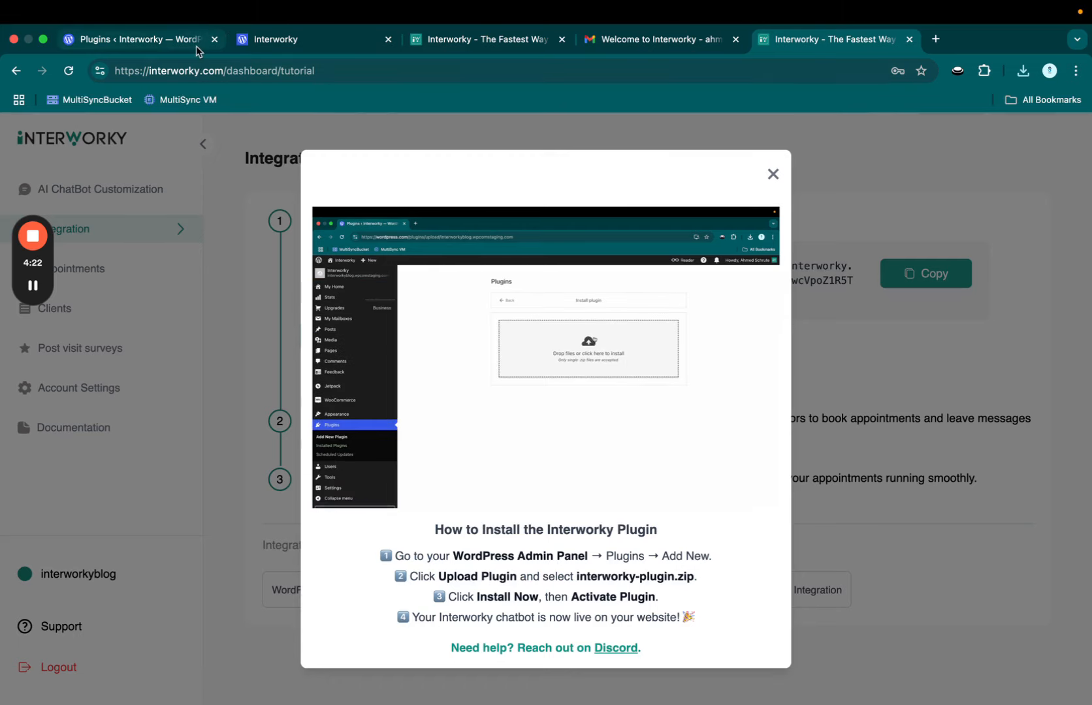
left_click(151, 37)
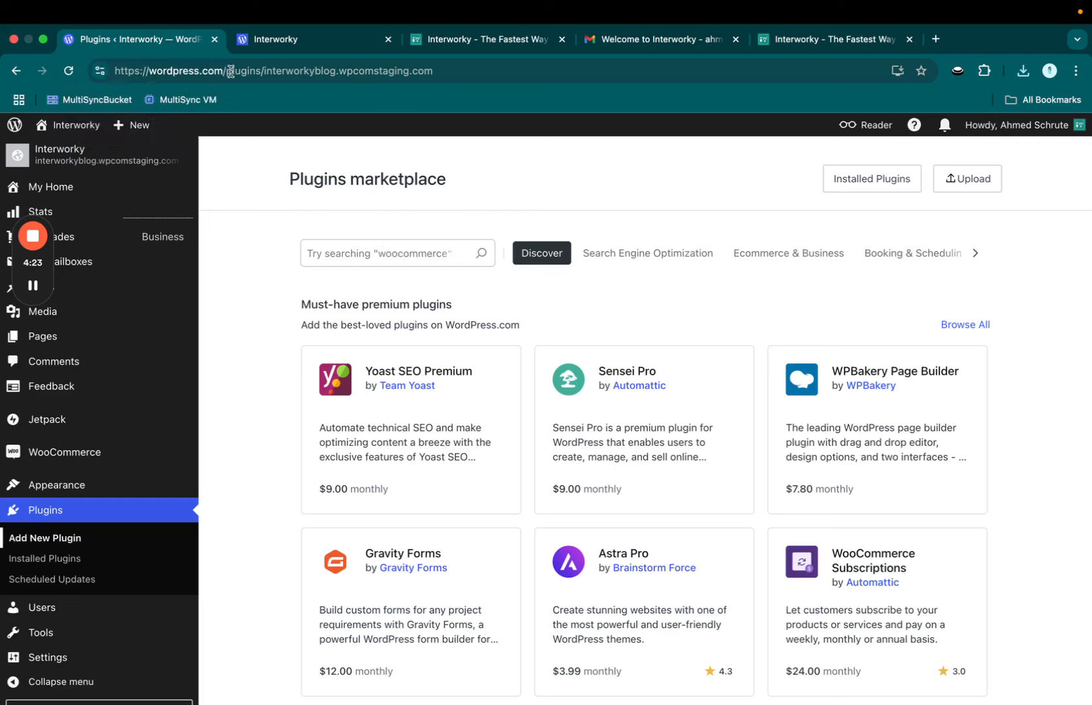
Step: Upload and install interworky-plugin (11).zip, then view the live Life Coaching home page
left_click(977, 185)
left_click(664, 328)
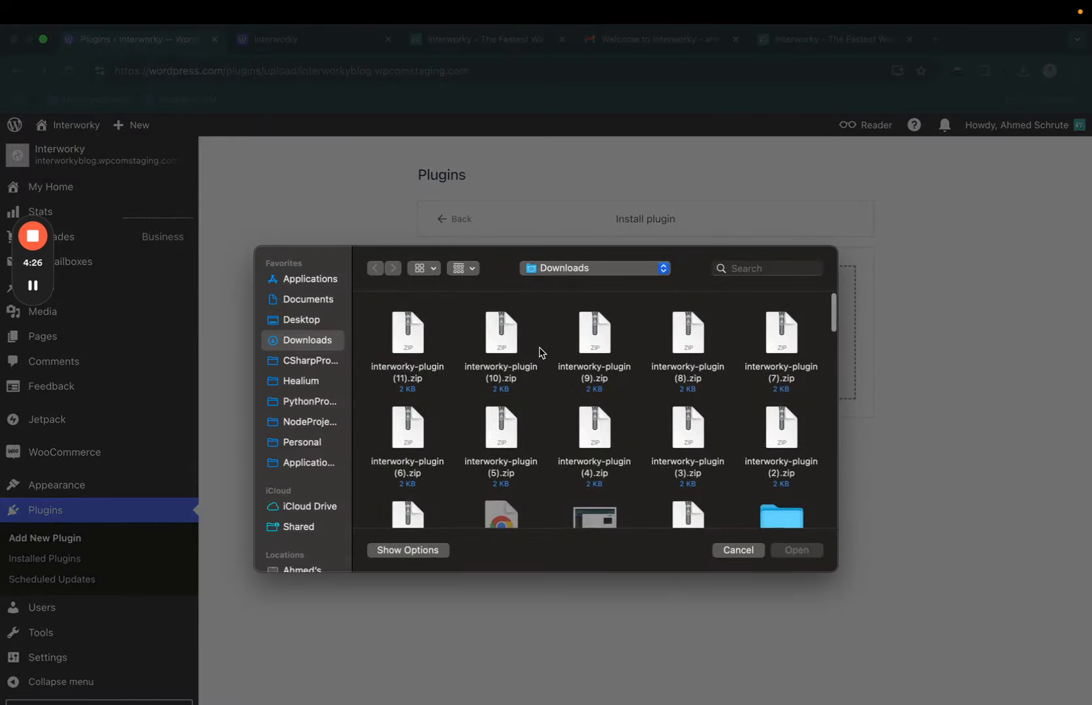
left_click(422, 333)
double_click(422, 334)
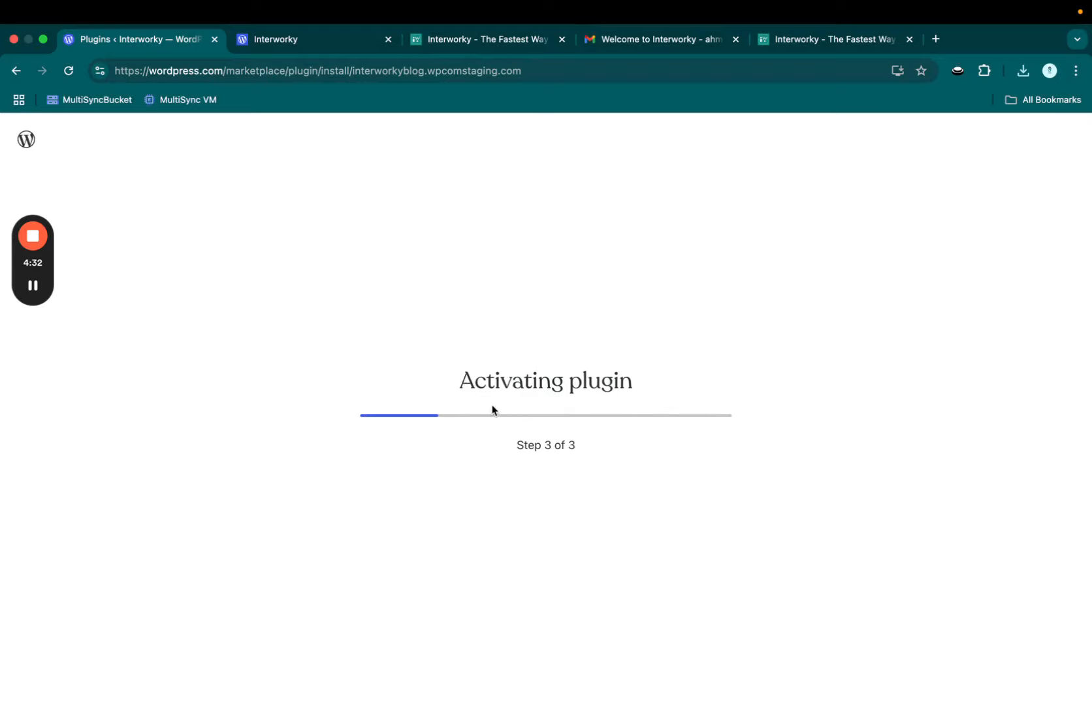
scroll(264, 367, "down", 5)
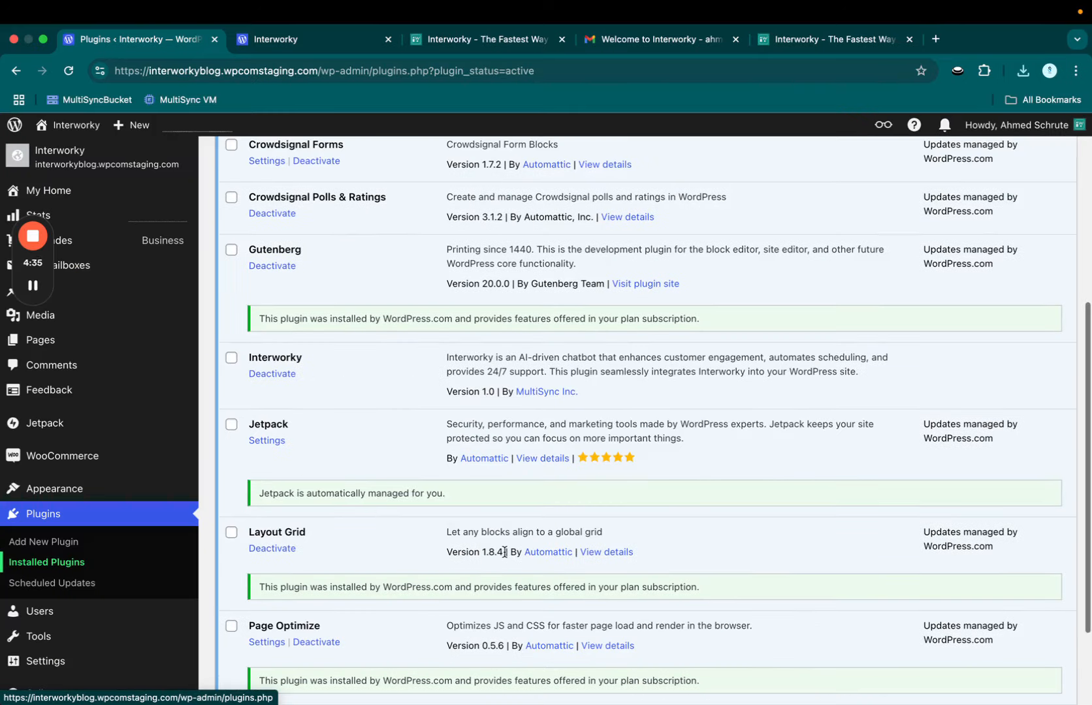
scroll(264, 368, "up", 3)
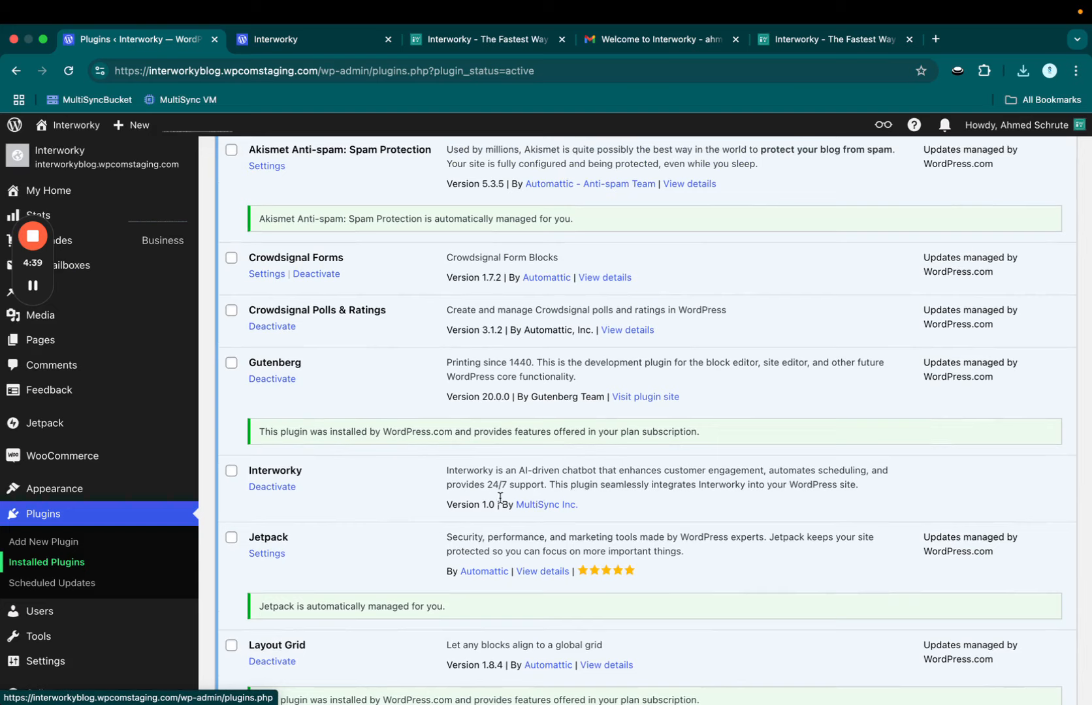
scroll(622, 488, "up", 5)
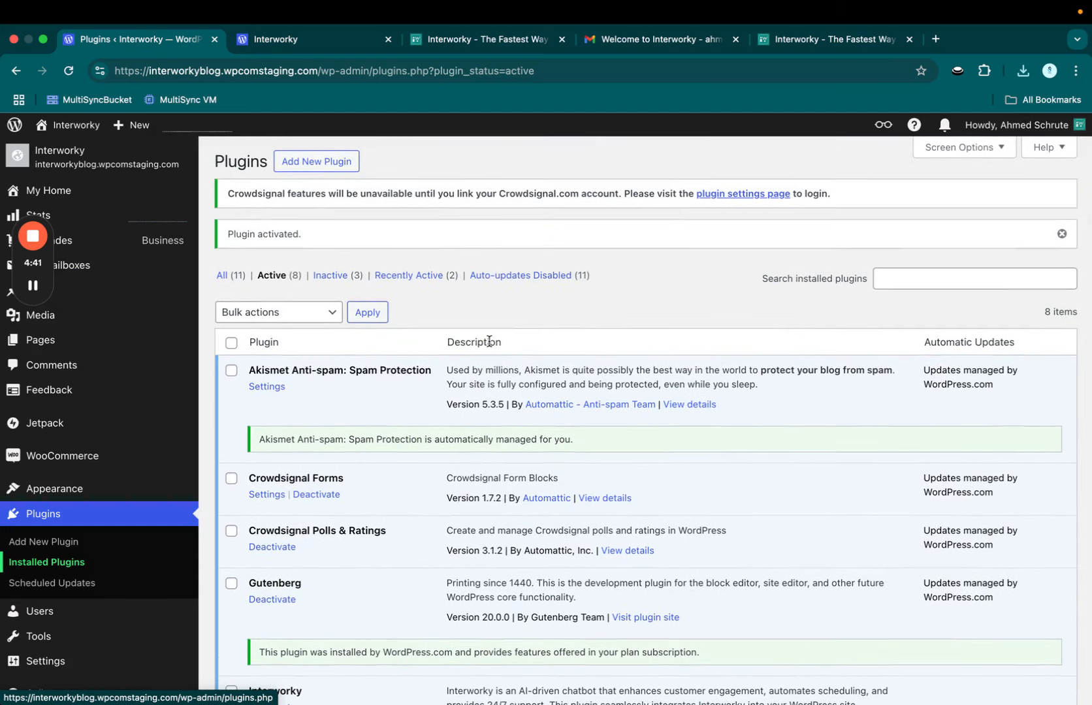
left_click(312, 39)
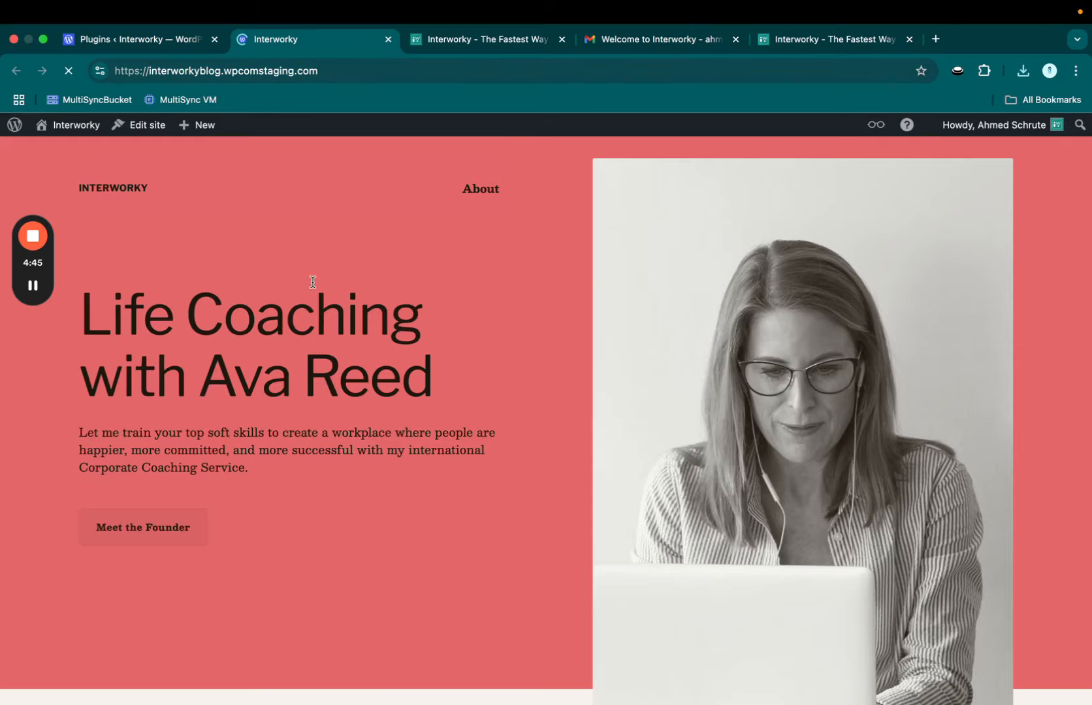
Step: Close the Interworky plugin tutorial and return to AI ChatBot Customization
left_click(776, 41)
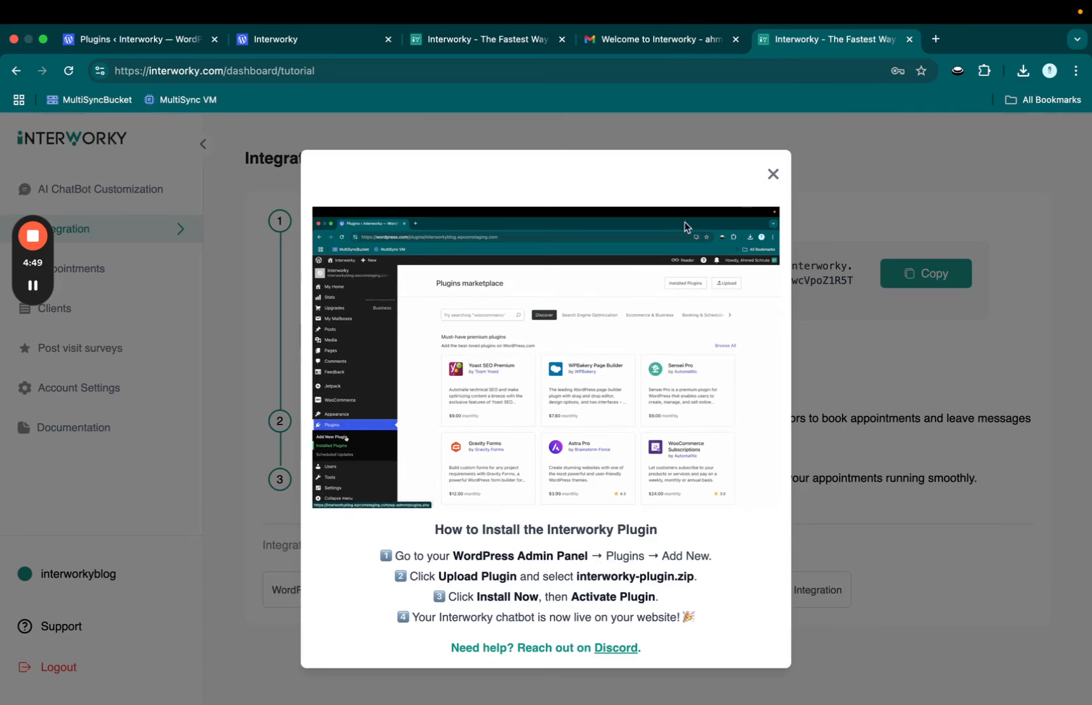
left_click(775, 174)
left_click(105, 189)
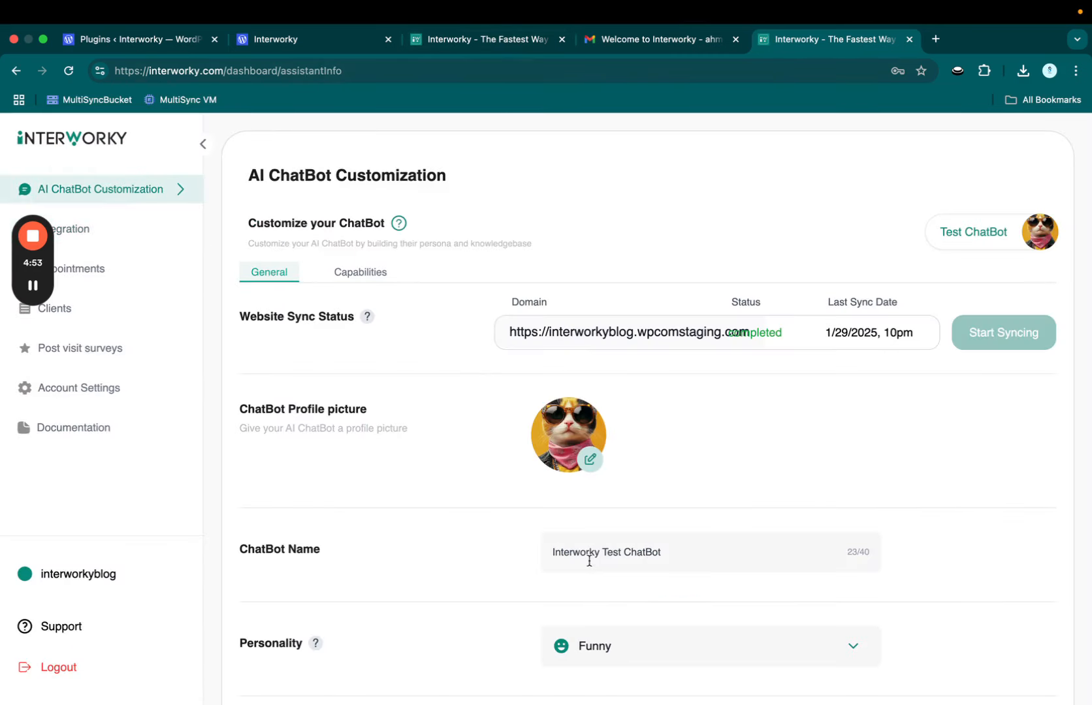
Step: Open the chatbot panel on the live blog and choose Text Mode
left_click(281, 39)
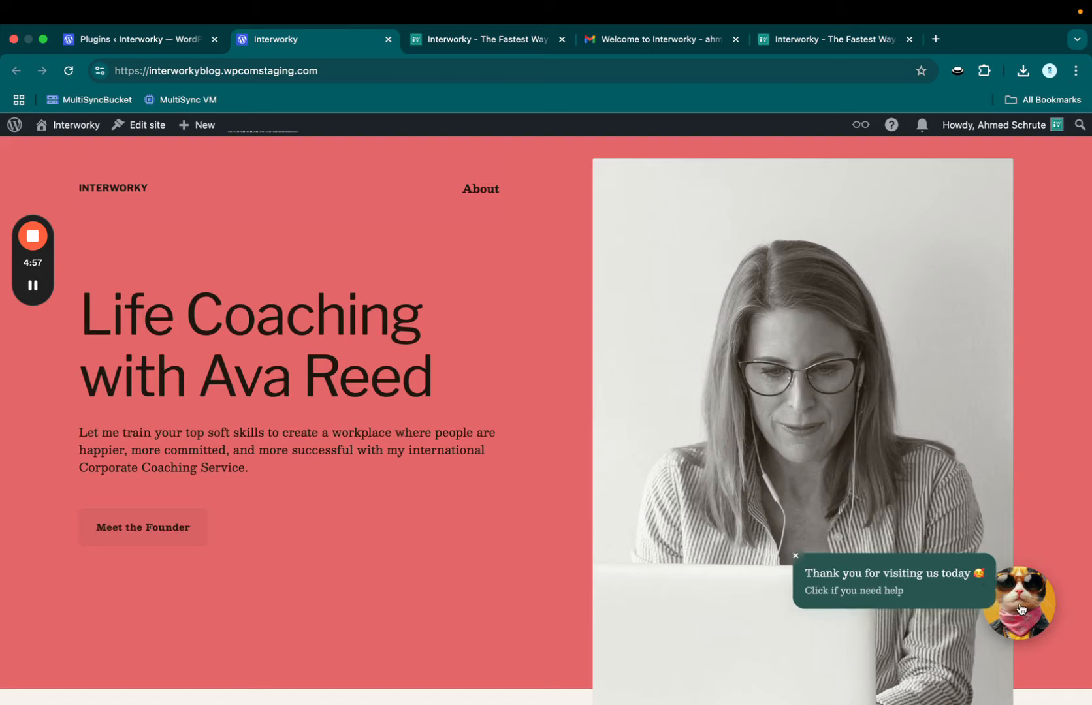
left_click(1020, 600)
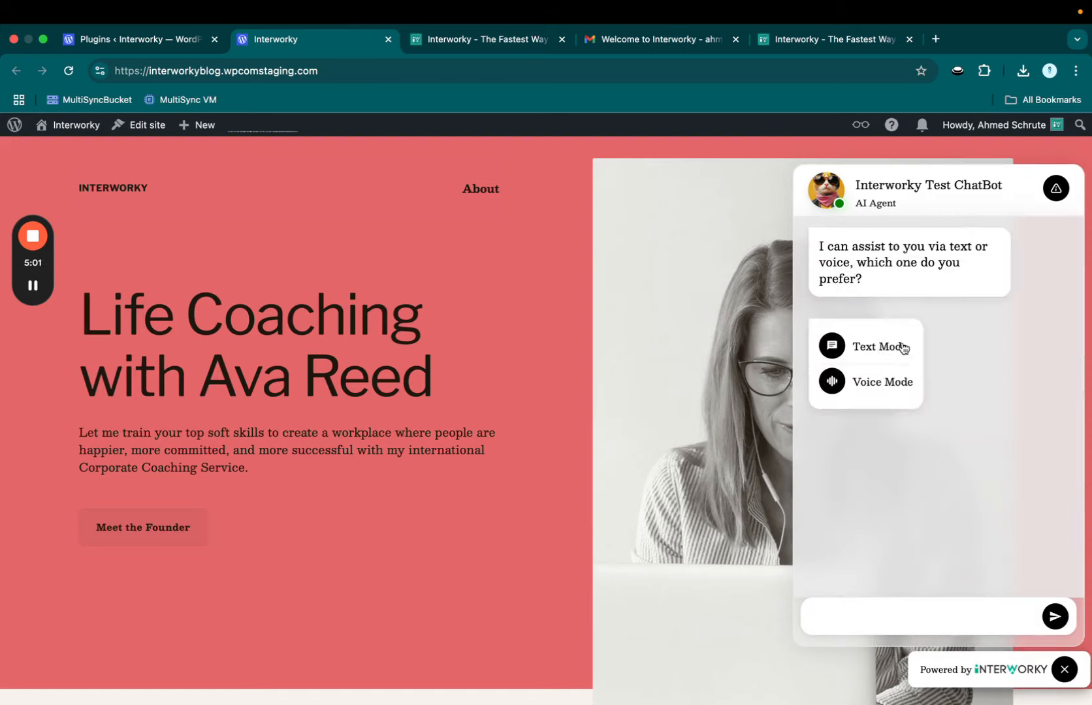
left_click(903, 348)
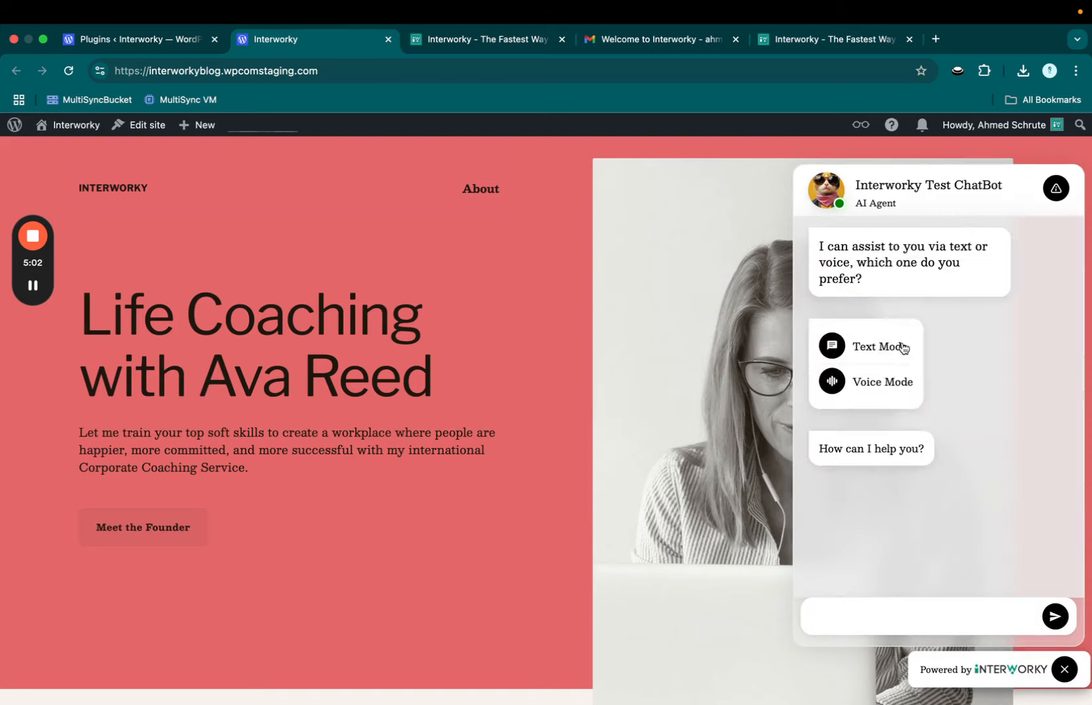
Step: Ask the chatbot 'What courses do you offer?' in the message box
left_click(854, 611)
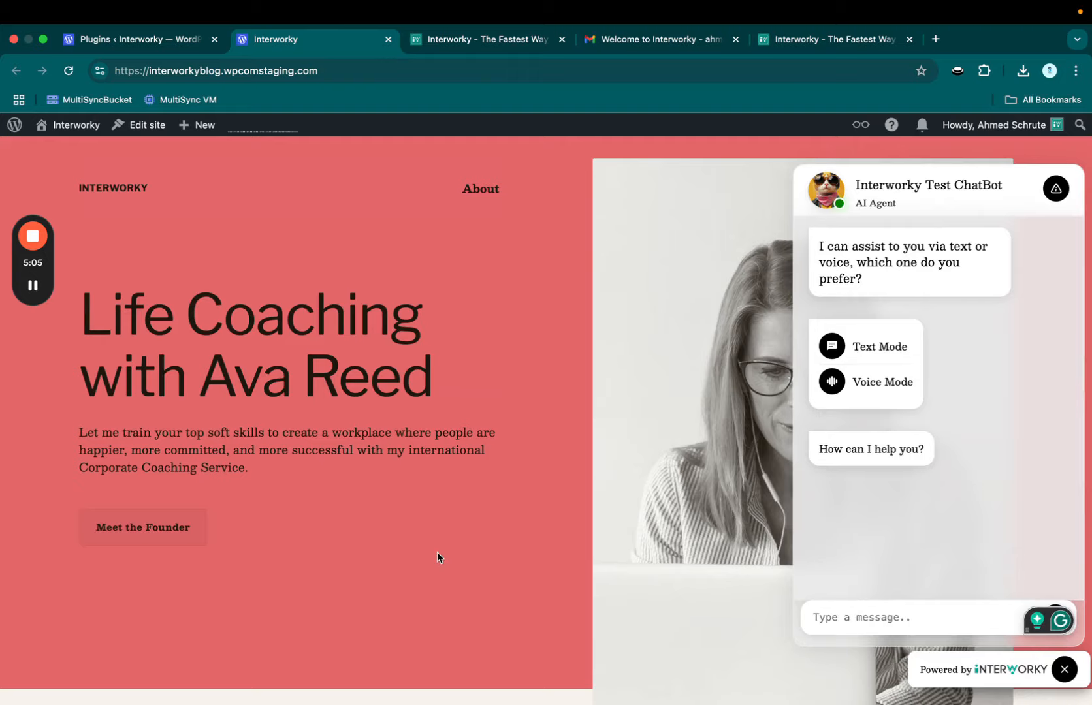
scroll(439, 556, "down", 15)
scroll(437, 558, "up", 5)
scroll(437, 557, "down", 5)
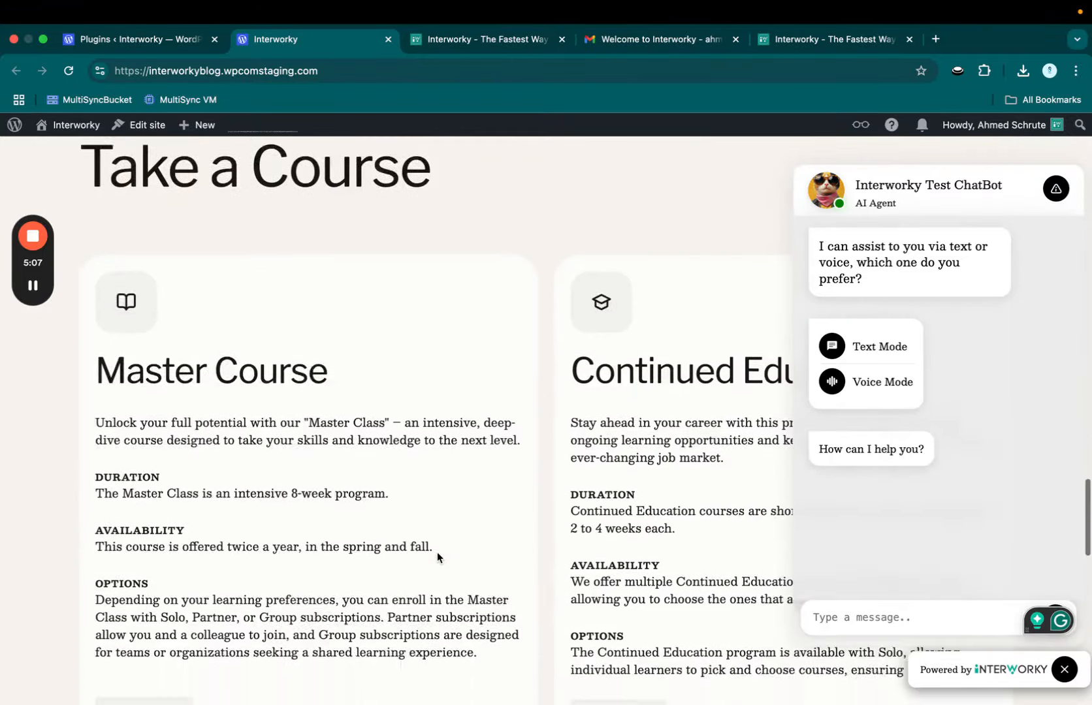
type("wHA")
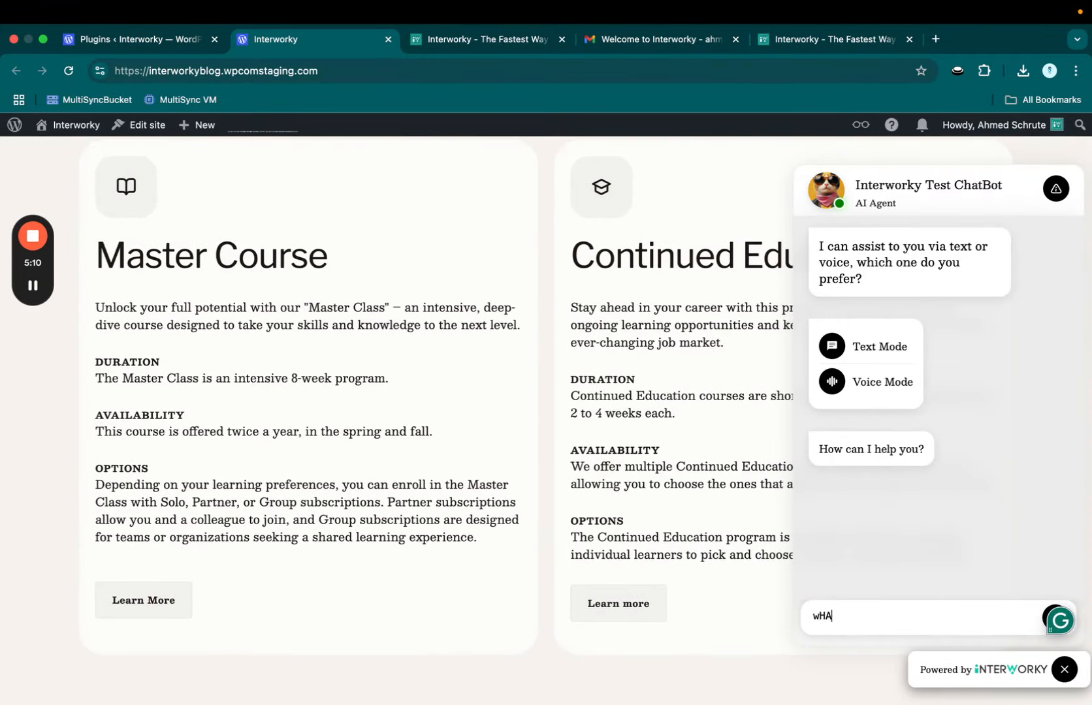
type("course")
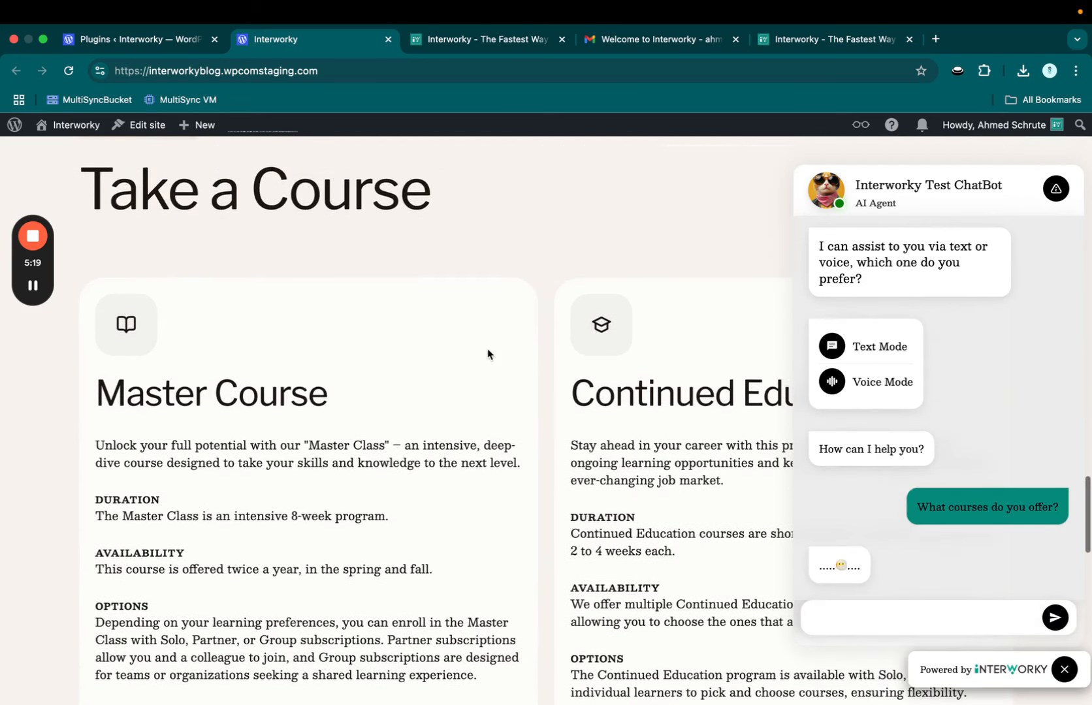
scroll(487, 354, "down", 7)
scroll(487, 354, "down", 2)
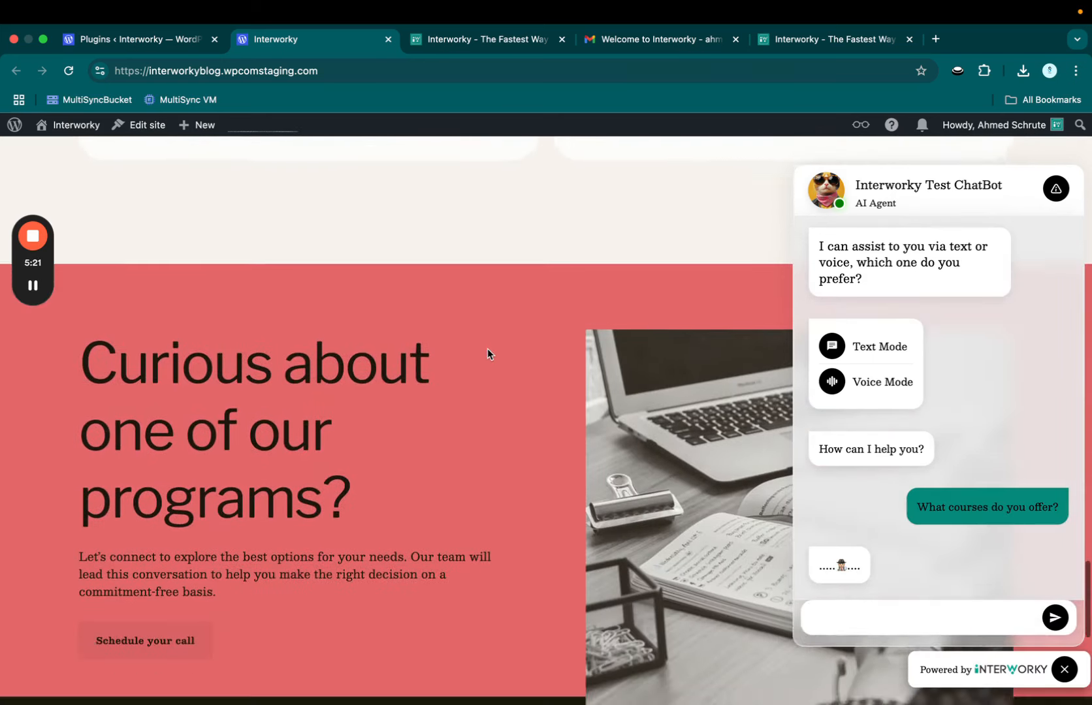